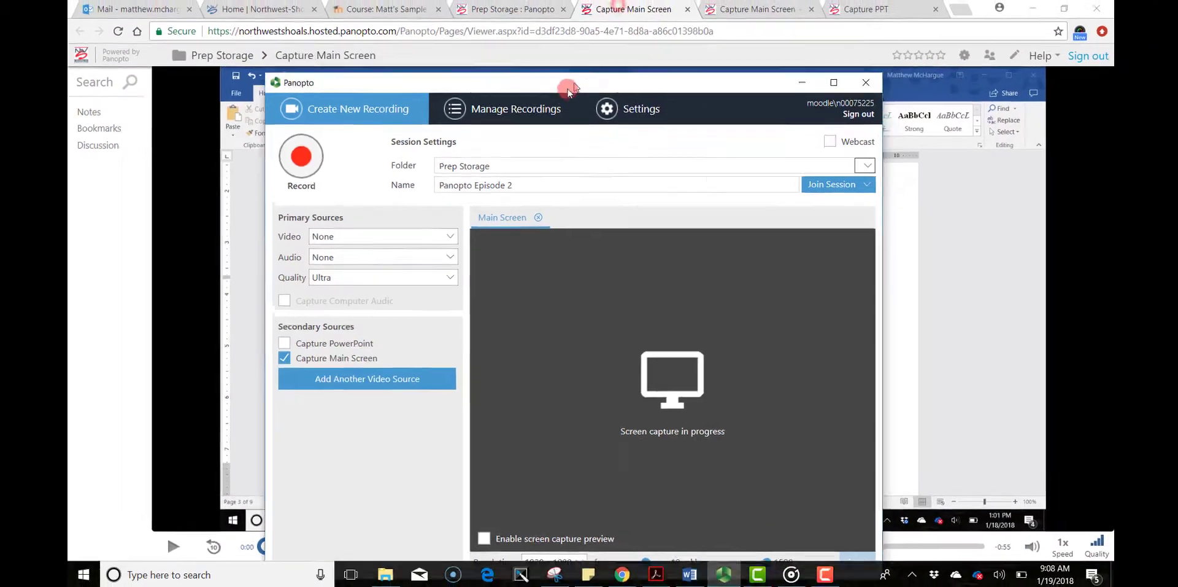
# Step: Arrange the recorder window beside the Syllabus document and set the primary audio source to Microphone (Blue Snowball)
pyautogui.moveTo(569, 87); pyautogui.dragTo(69, 112)
pyautogui.click(745, 242)
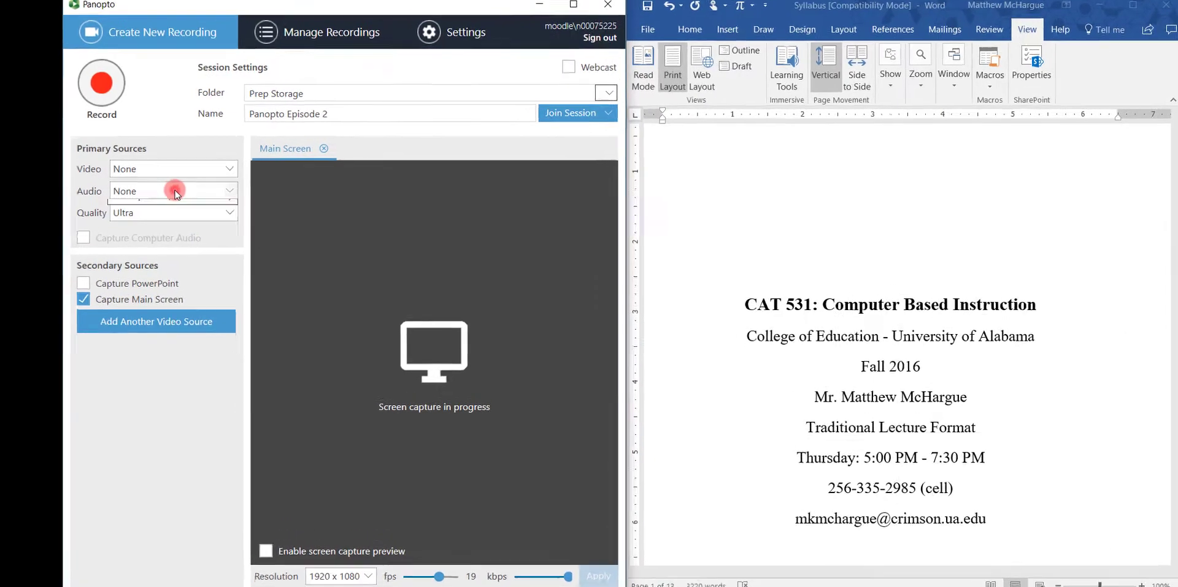
pyautogui.click(174, 184)
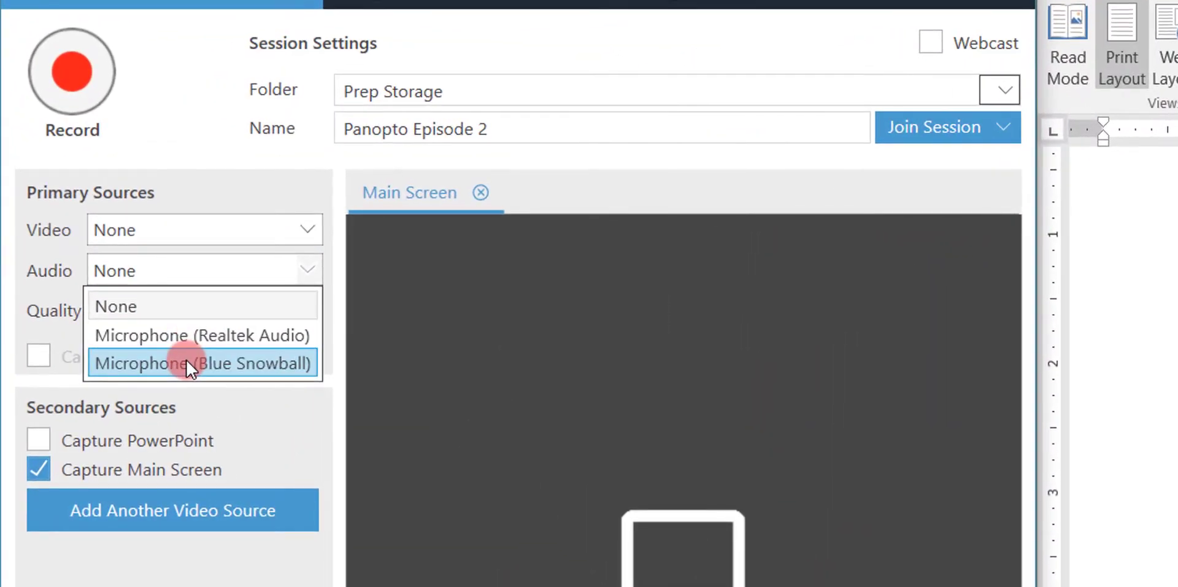
pyautogui.click(186, 359)
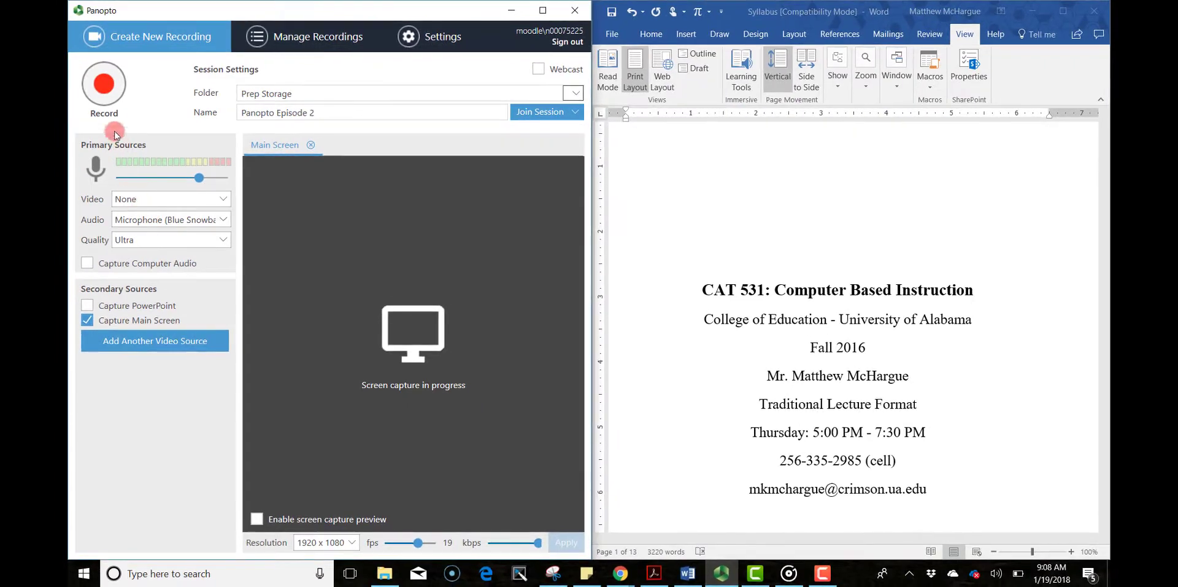
# Step: Record a short main-screen session showing the maximized Syllabus document and upload it as Panopto Episode 2 to the Prep Storage folder
pyautogui.click(105, 87)
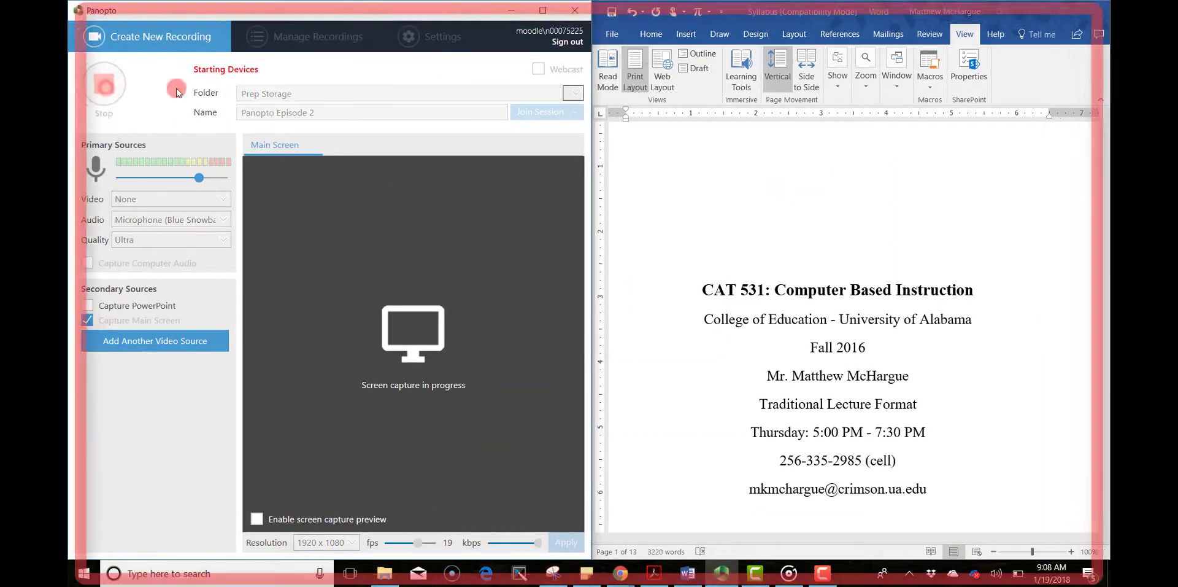
pyautogui.click(1063, 11)
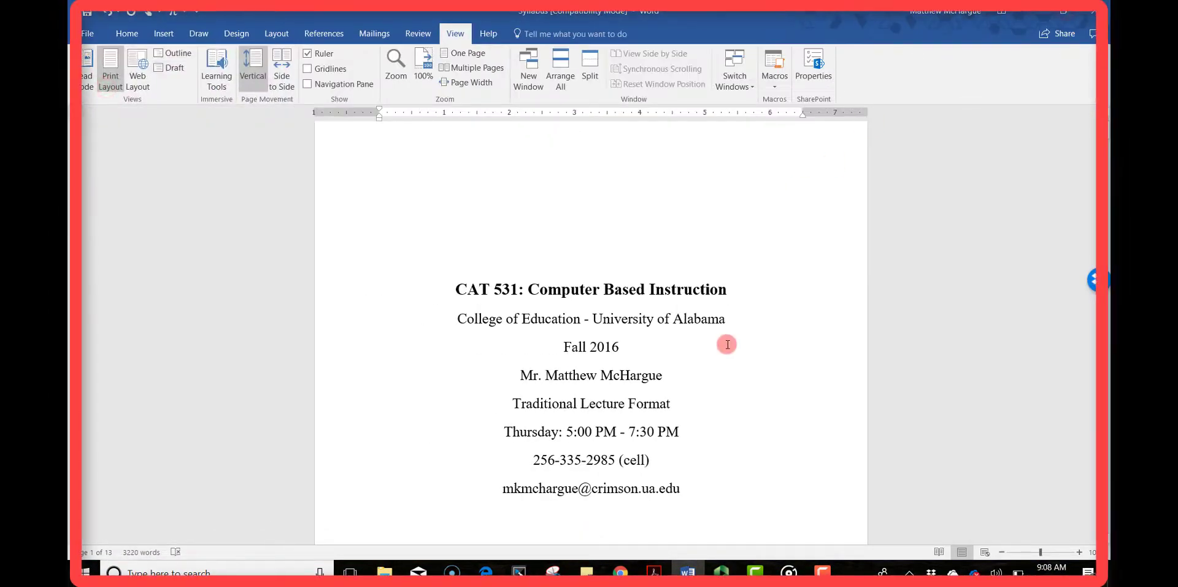
pyautogui.click(722, 572)
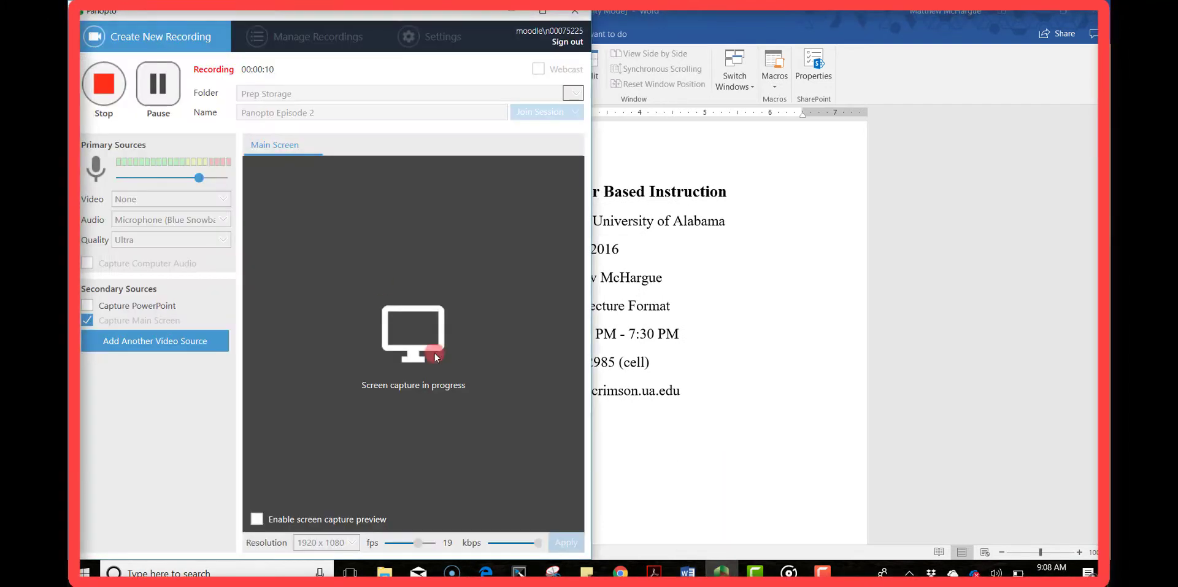
pyautogui.click(108, 81)
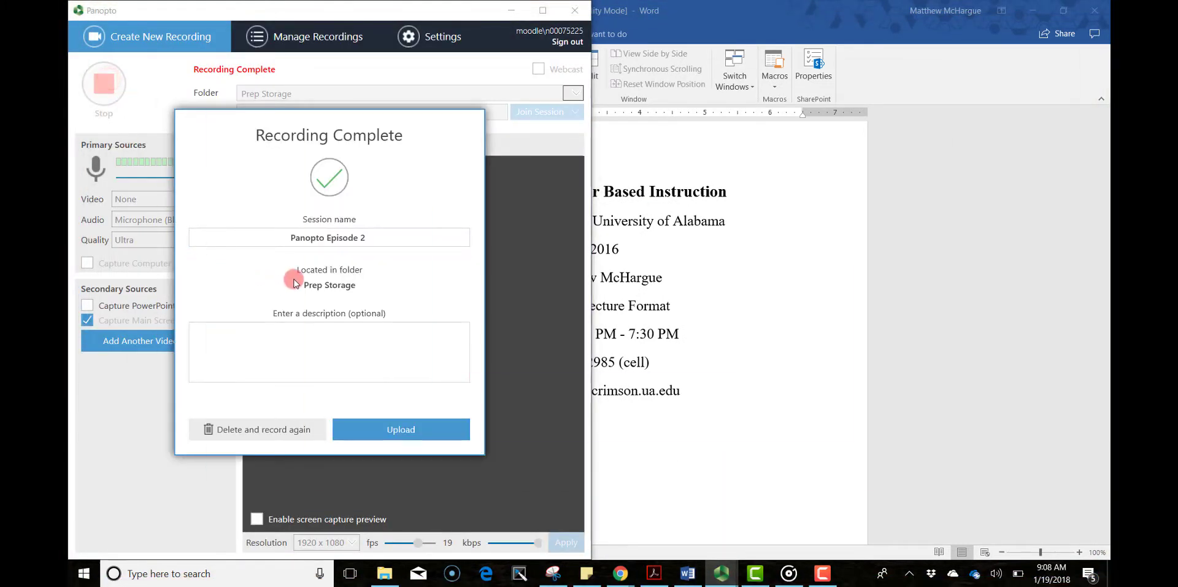
pyautogui.click(387, 429)
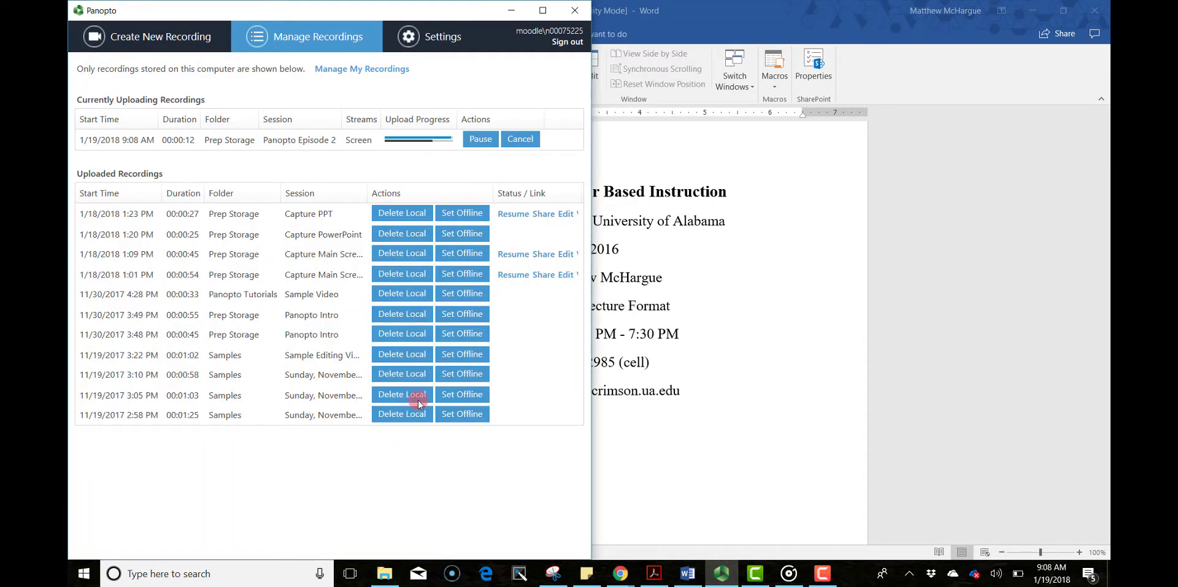
# Step: Switch to Chrome, reload the Prep Storage recordings list and play the Capture Main Screen recording
pyautogui.moveTo(620, 574)
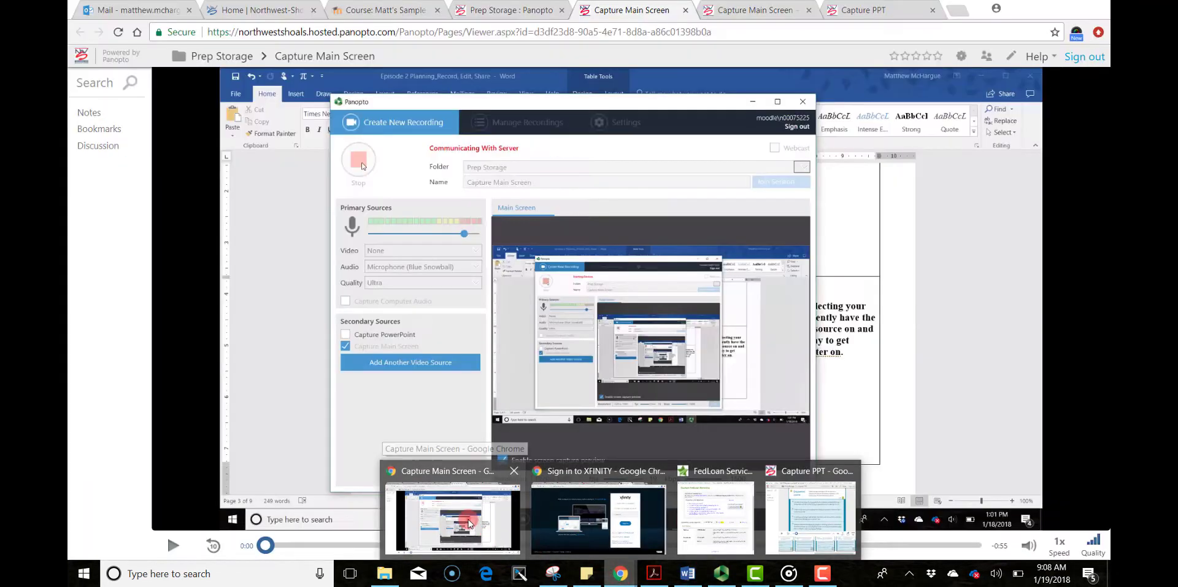
pyautogui.click(469, 523)
pyautogui.click(476, 15)
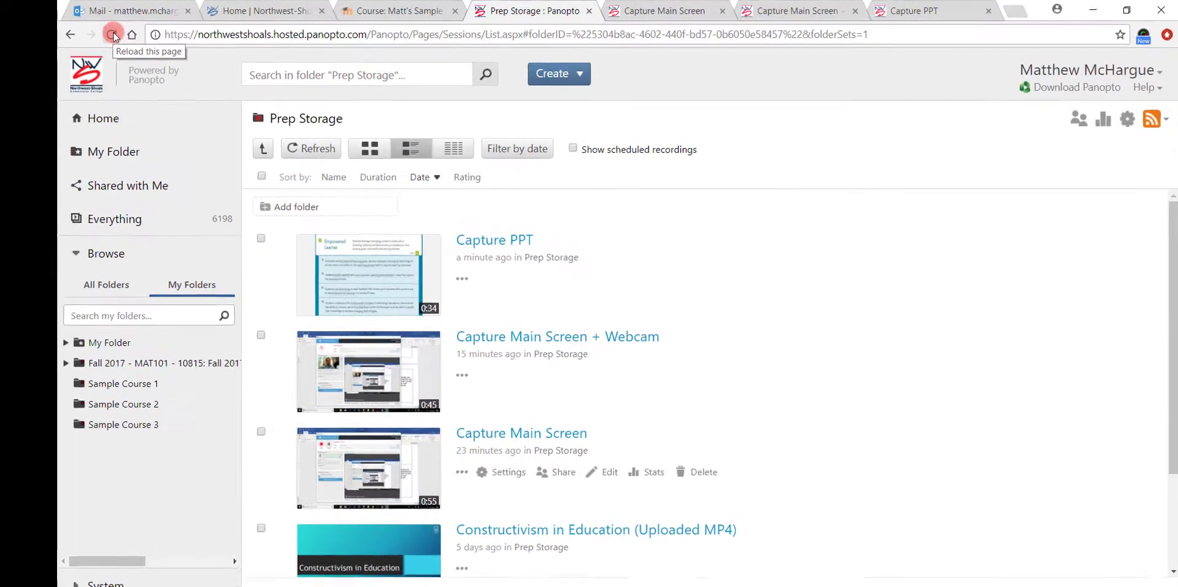
pyautogui.click(111, 35)
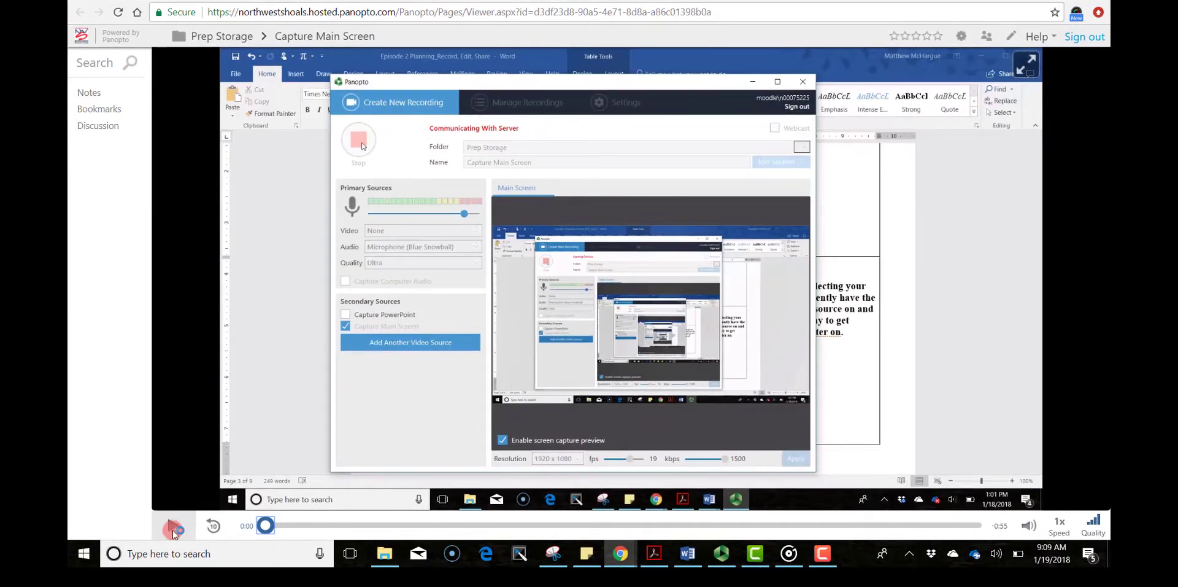
pyautogui.click(172, 528)
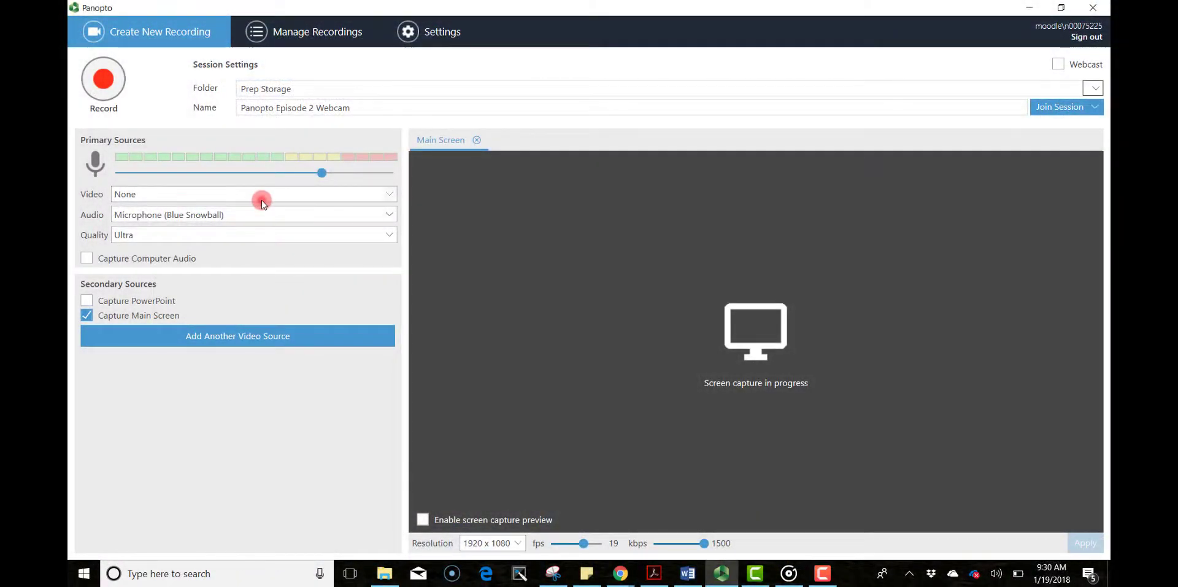
# Step: Set the primary video source to Integrated Webcam and start the Panopto Episode 2 Webcam recording
pyautogui.click(261, 200)
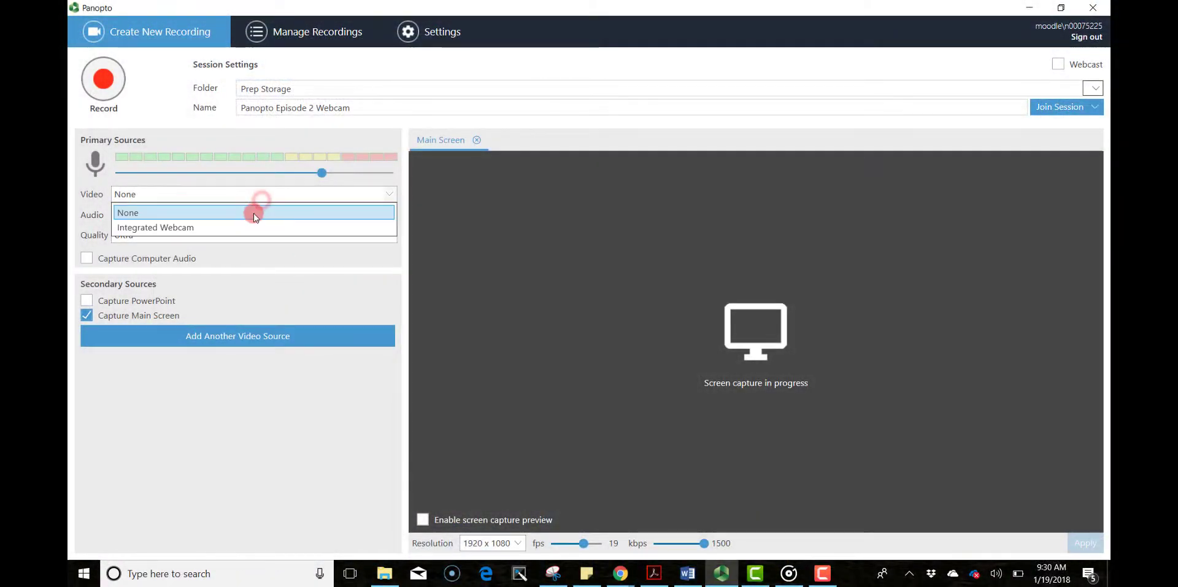
pyautogui.click(245, 226)
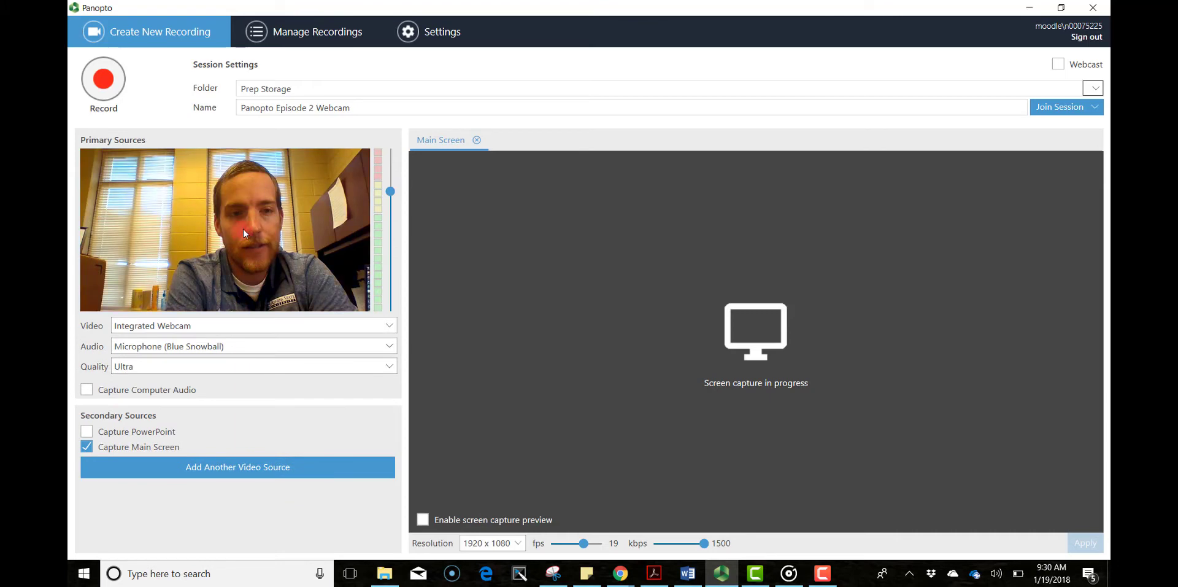
pyautogui.click(104, 80)
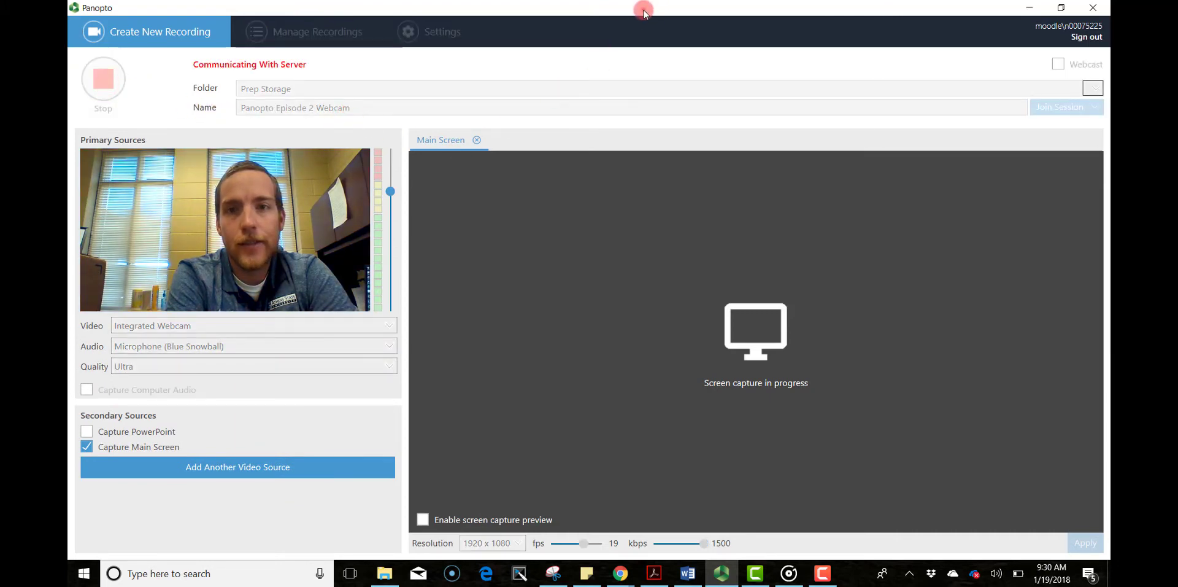
# Step: Place the recorder side by side with the Capture Main Screen browser window and stop the webcam recording
pyautogui.moveTo(639, 8); pyautogui.dragTo(70, 68)
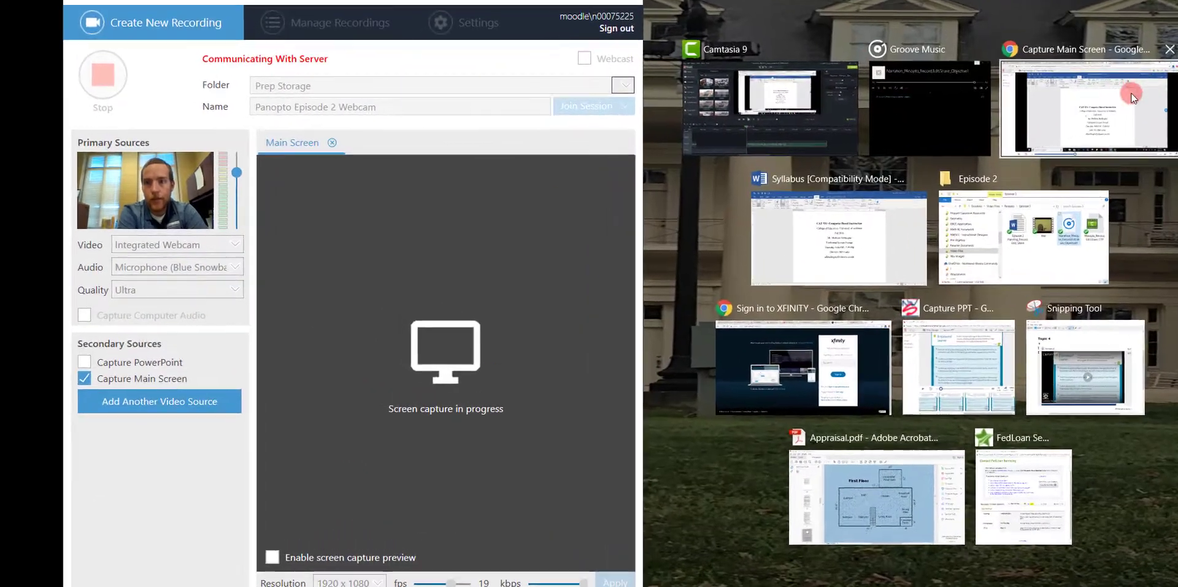
pyautogui.click(1131, 93)
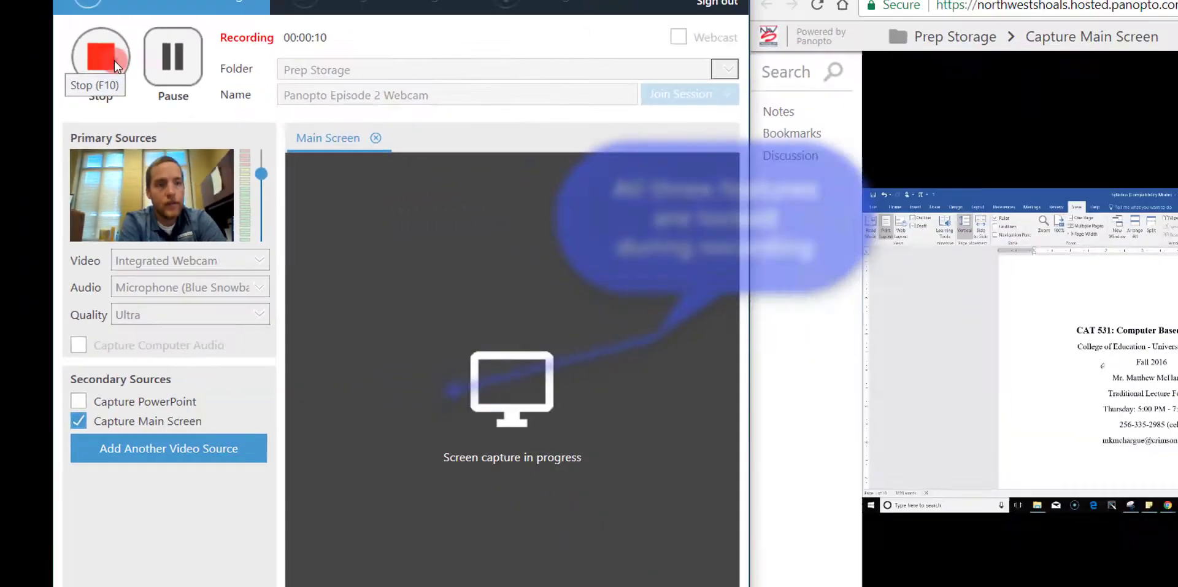
pyautogui.click(91, 7)
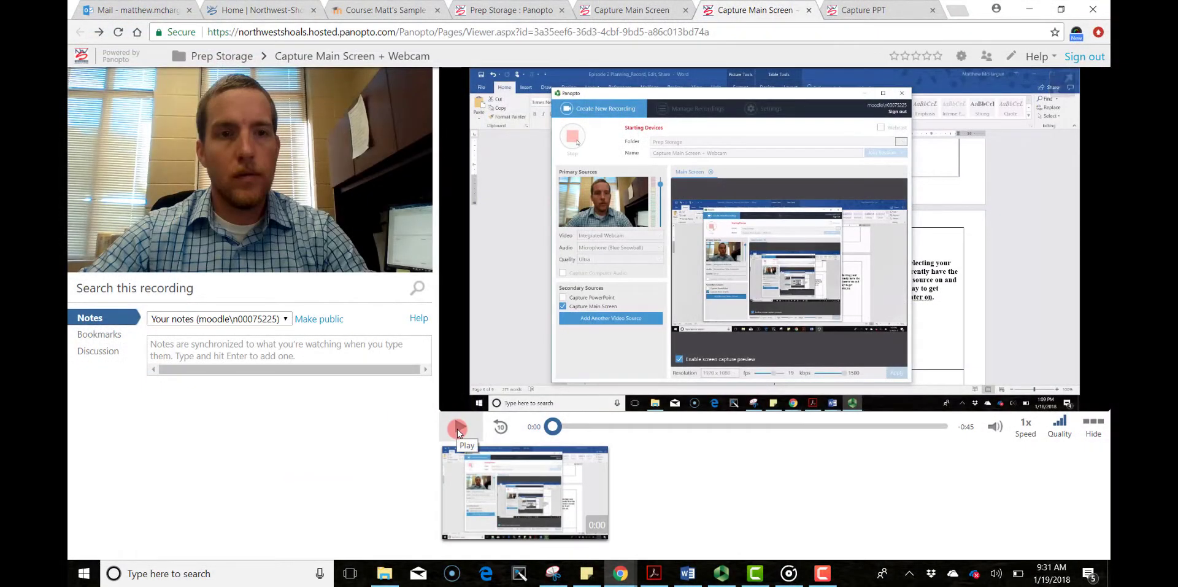
# Step: Play the Capture Main Screen + Webcam recording in the viewer
pyautogui.click(457, 428)
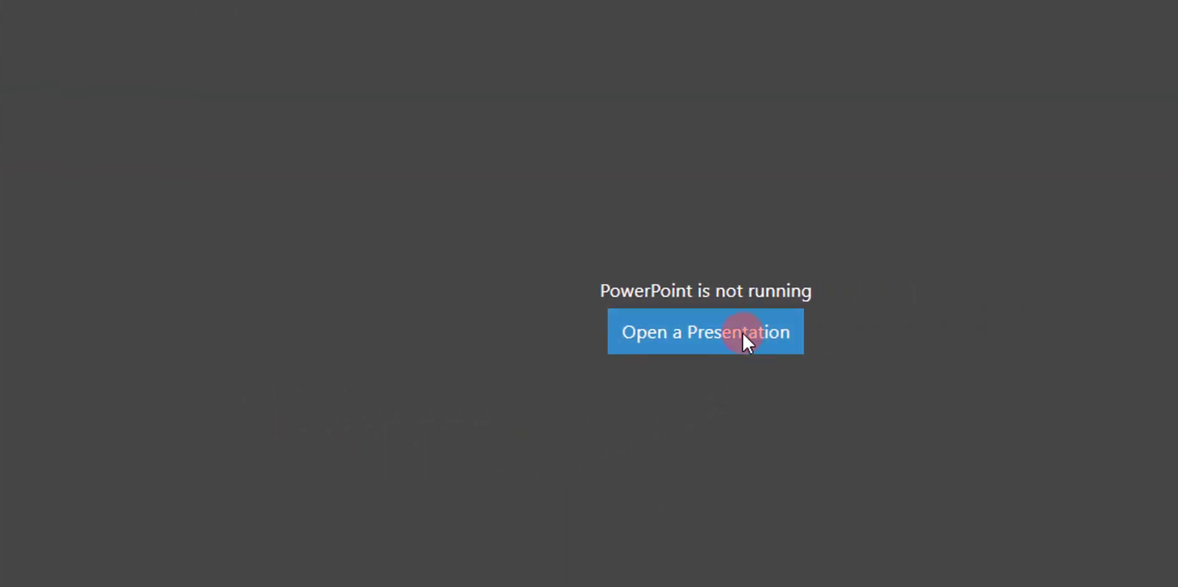
# Step: Open the ISTE Standards for Students 2016 presentation as the PowerPoint source to capture
pyautogui.click(743, 333)
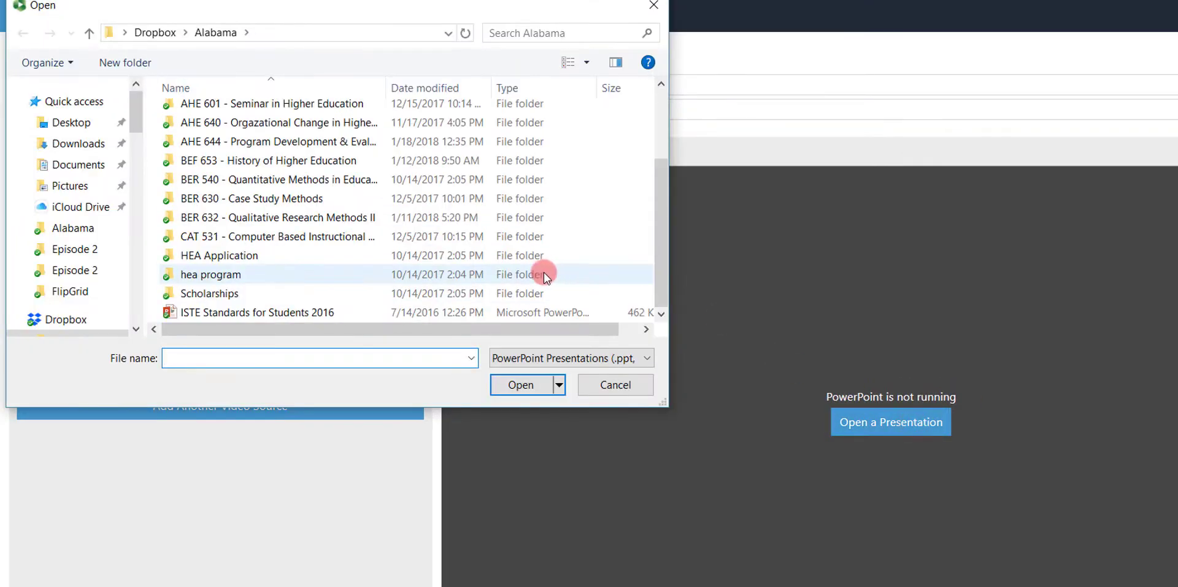
pyautogui.doubleClick(311, 311)
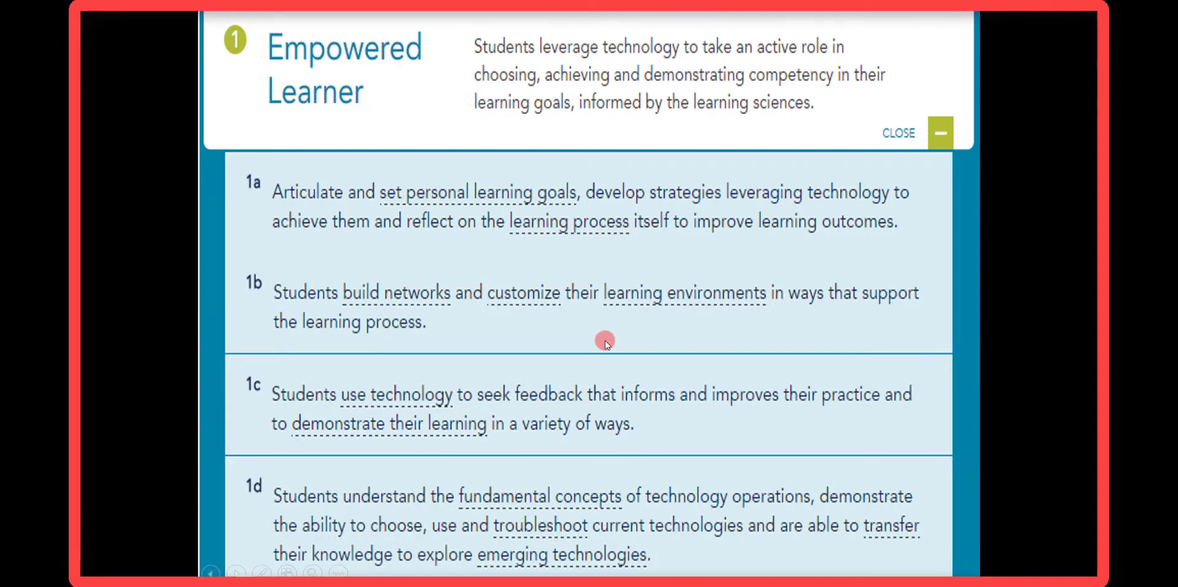
# Step: Advance through the presentation slides from Empowered Learner past Computational Thinker to the end while recording
pyautogui.click(605, 340)
pyautogui.click(605, 340)
pyautogui.click(605, 340)
pyautogui.click(605, 340)
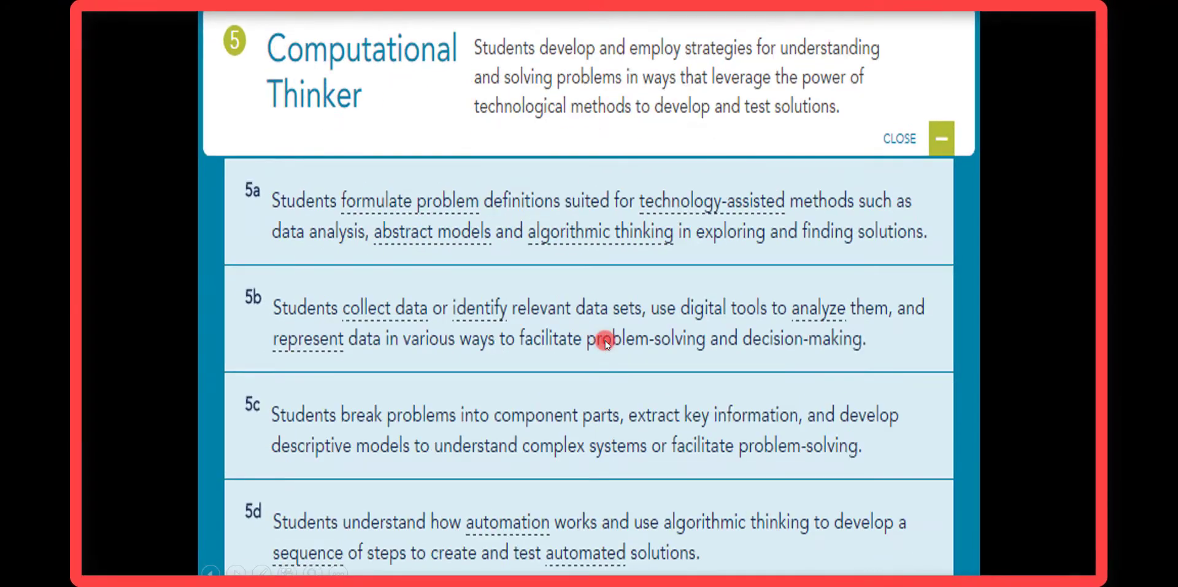
pyautogui.click(605, 339)
pyautogui.click(605, 340)
pyautogui.click(605, 339)
pyautogui.click(605, 340)
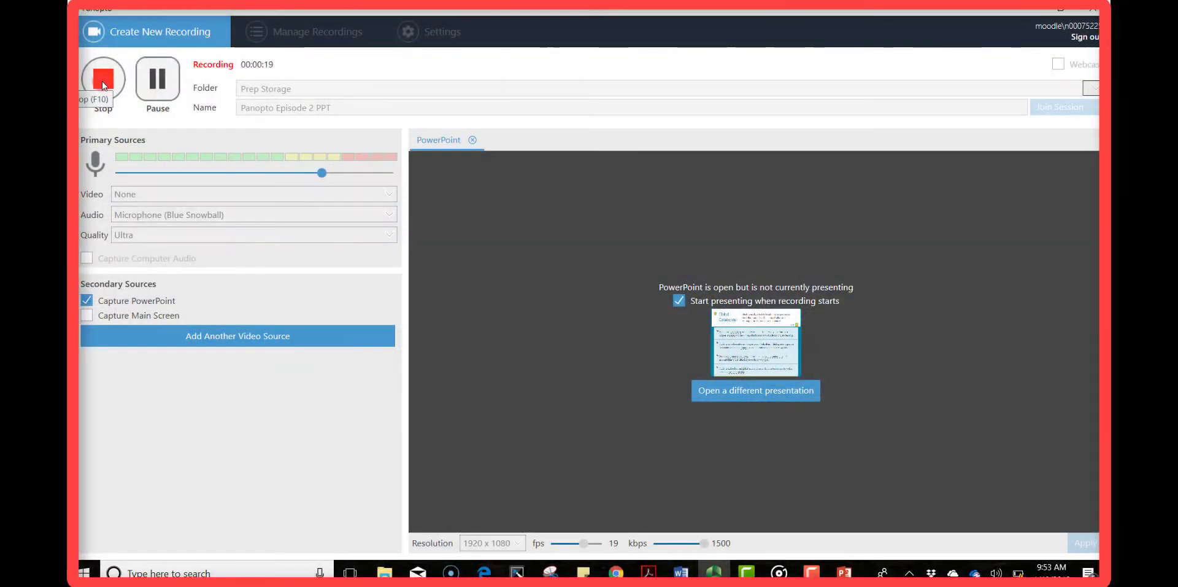
# Step: Stop the PowerPoint recording and upload Panopto Episode 2 PPT to the Prep Storage folder
pyautogui.click(102, 82)
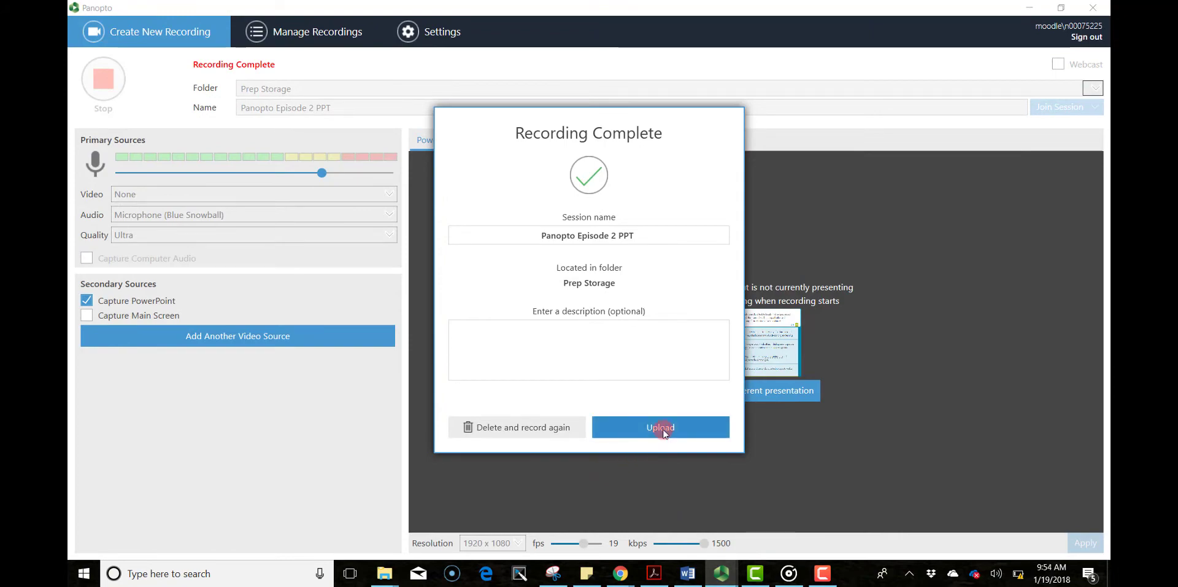
pyautogui.click(663, 431)
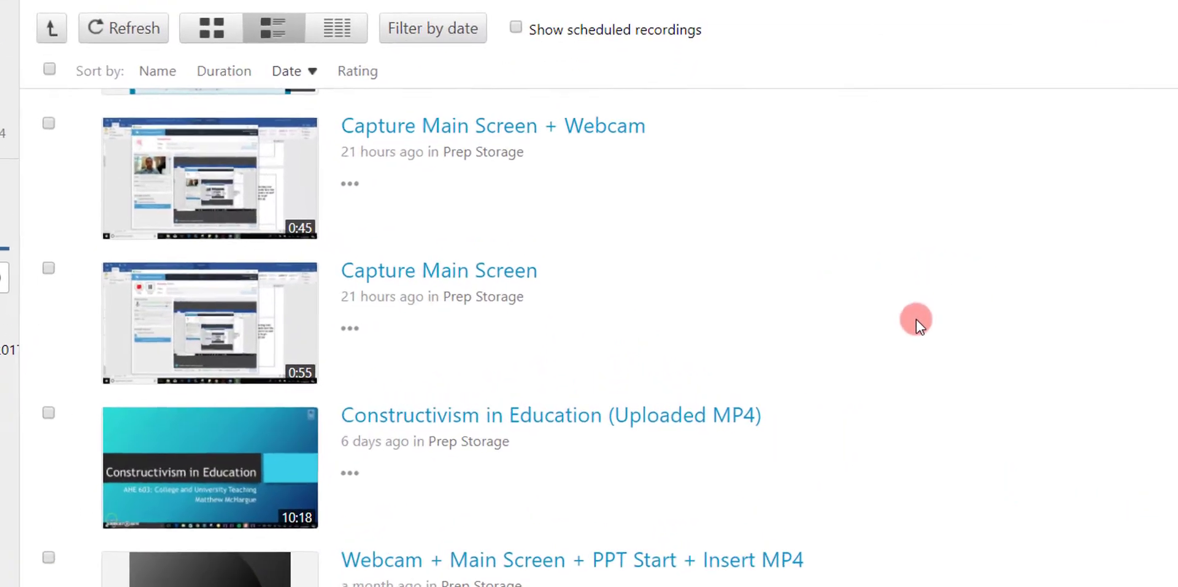
# Step: Open the Capture Main Screen recording for editing from its viewer page
pyautogui.moveTo(567, 343)
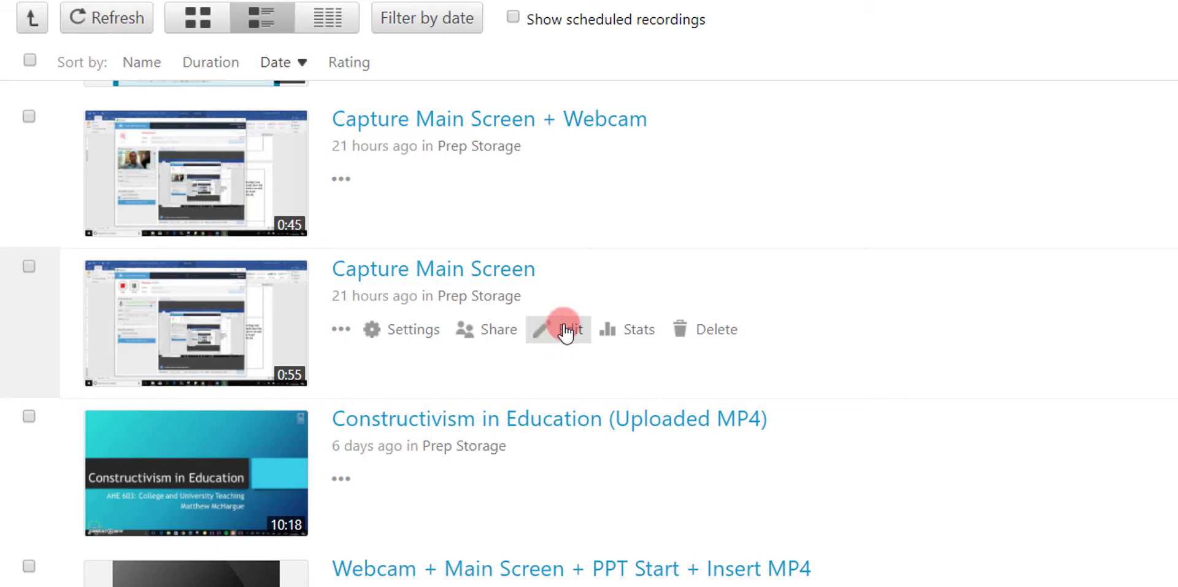
pyautogui.click(567, 332)
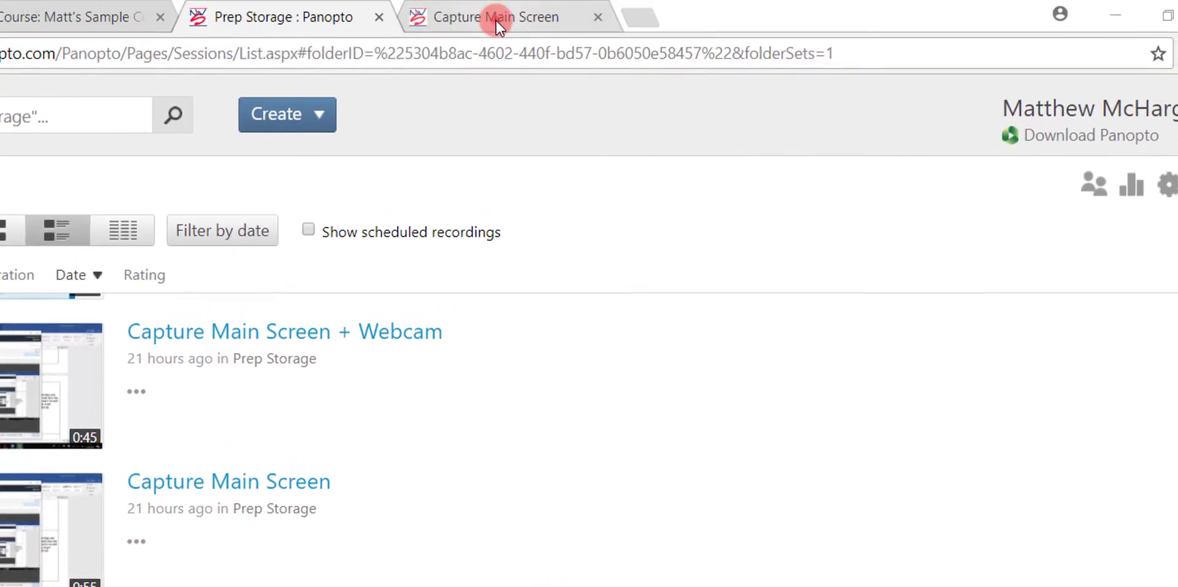
pyautogui.click(495, 18)
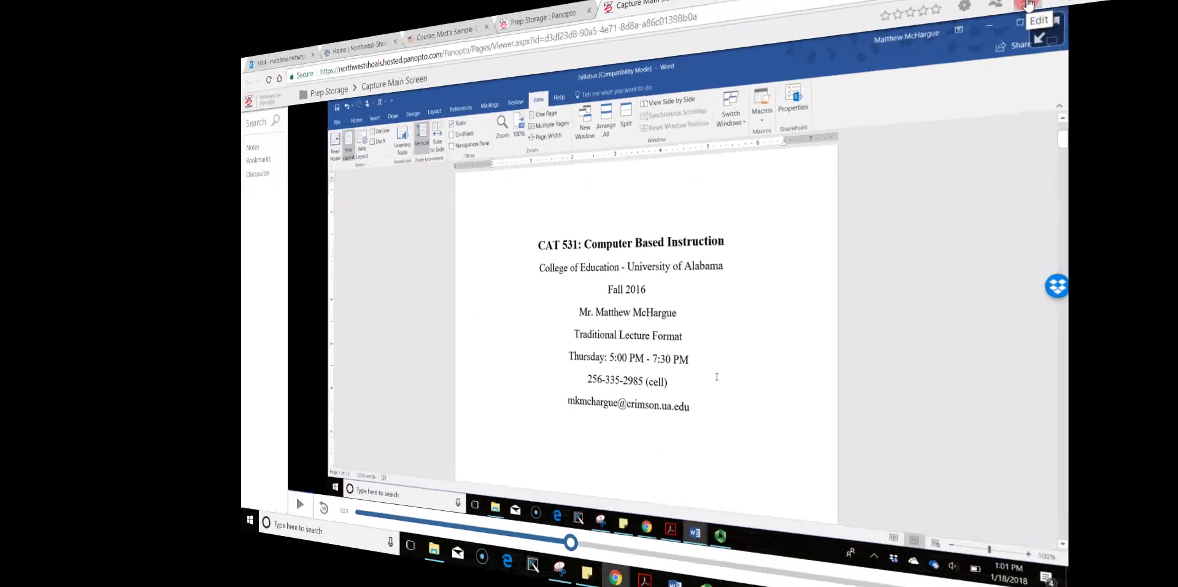
pyautogui.click(1038, 147)
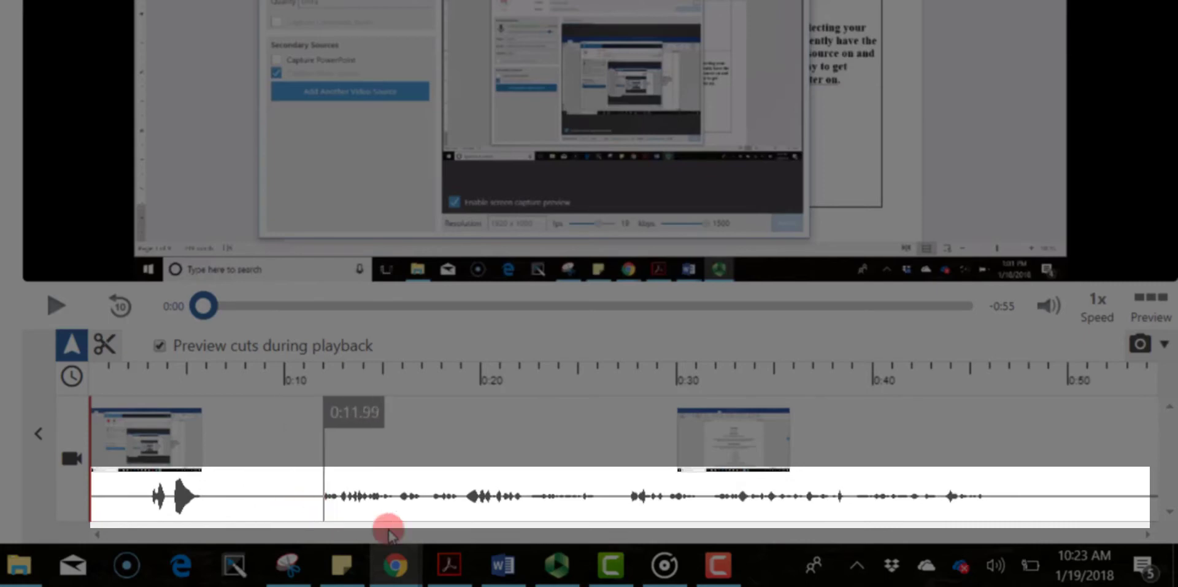
pyautogui.click(971, 531)
pyautogui.moveTo(1022, 502)
pyautogui.mouseDown()
pyautogui.moveTo(1021, 490)
pyautogui.moveTo(1159, 503)
pyautogui.mouseUp()
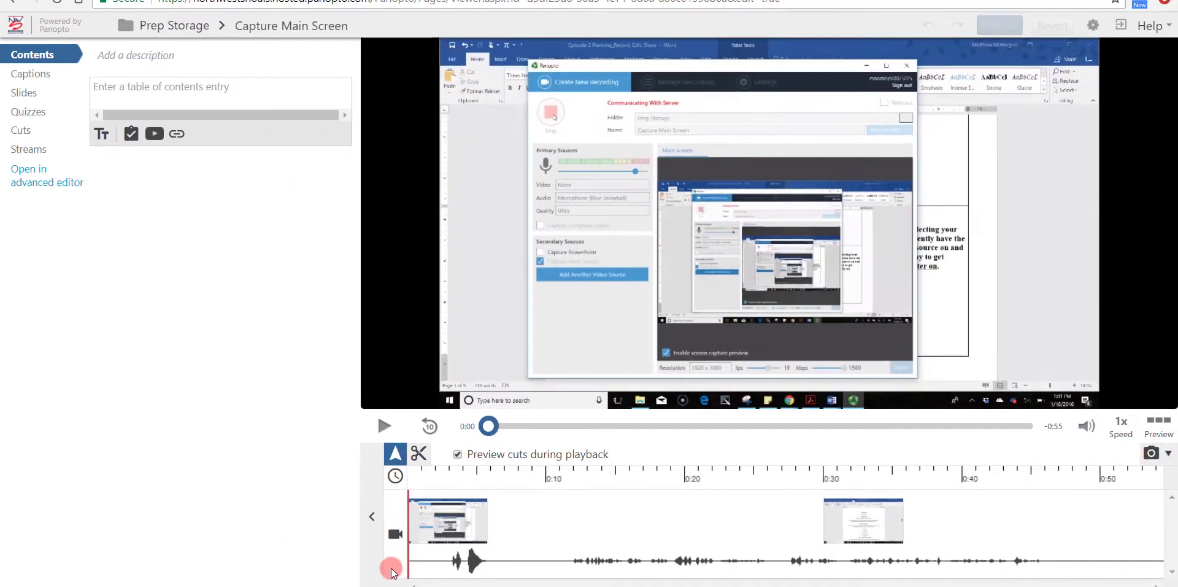
# Step: Cut the beginning of the Capture Main Screen recording up to about 0:11 and the silent stretch at its end
pyautogui.click(418, 455)
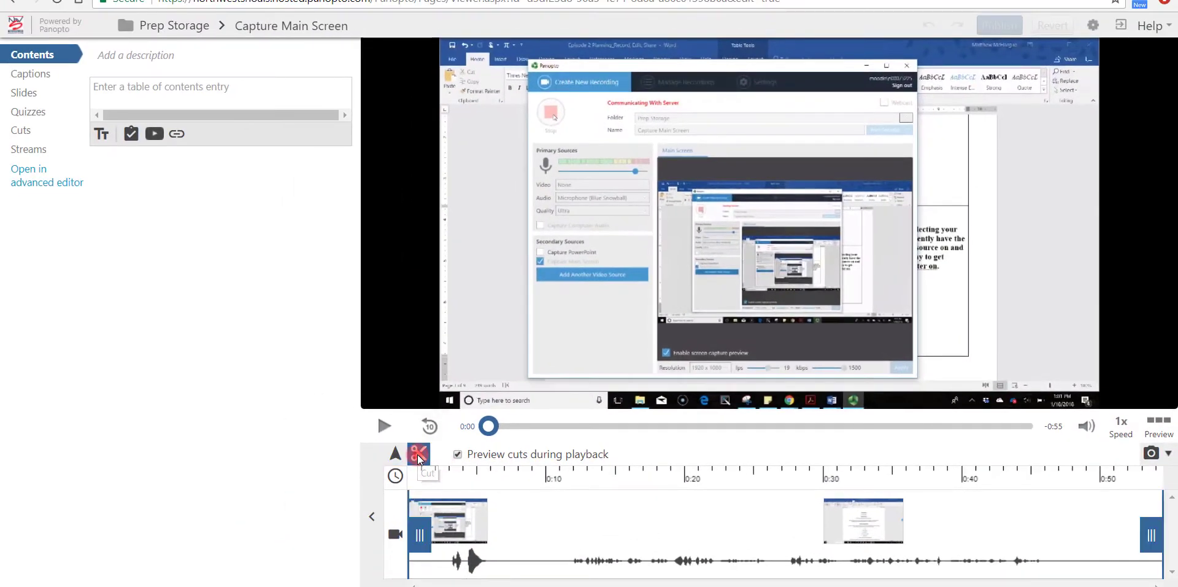
pyautogui.moveTo(420, 531); pyautogui.dragTo(552, 564)
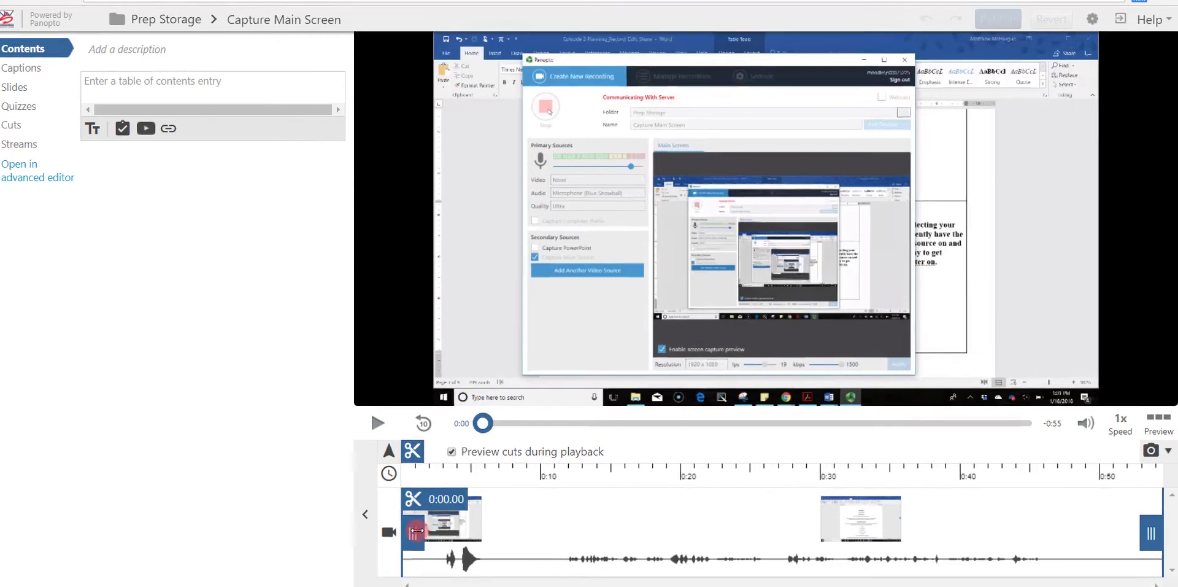
pyautogui.moveTo(293, 478); pyautogui.dragTo(333, 499)
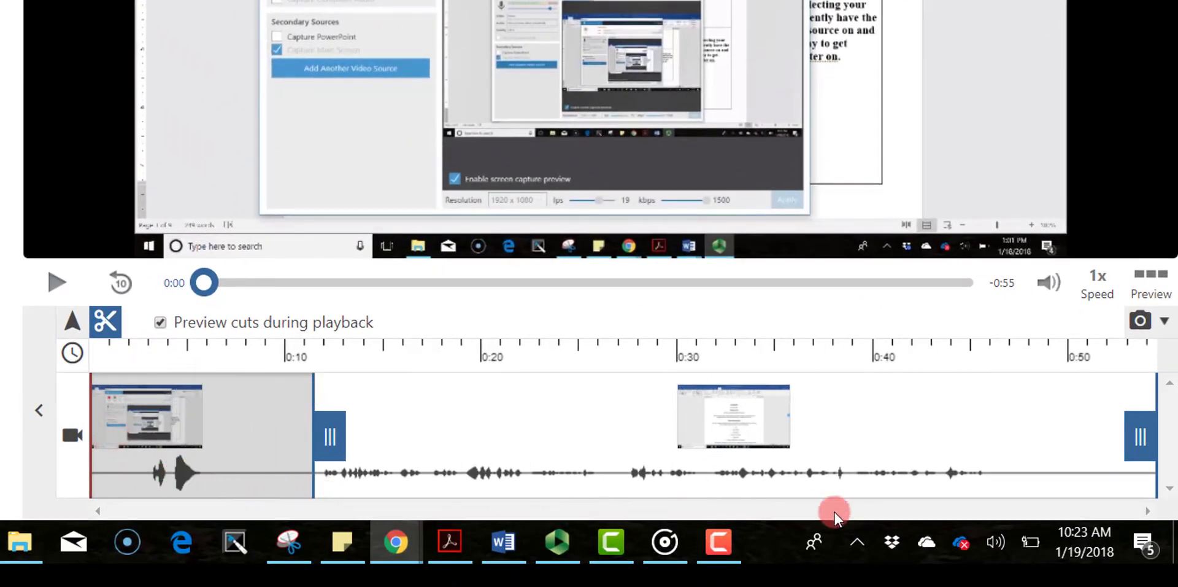
pyautogui.moveTo(1144, 444); pyautogui.dragTo(1000, 443)
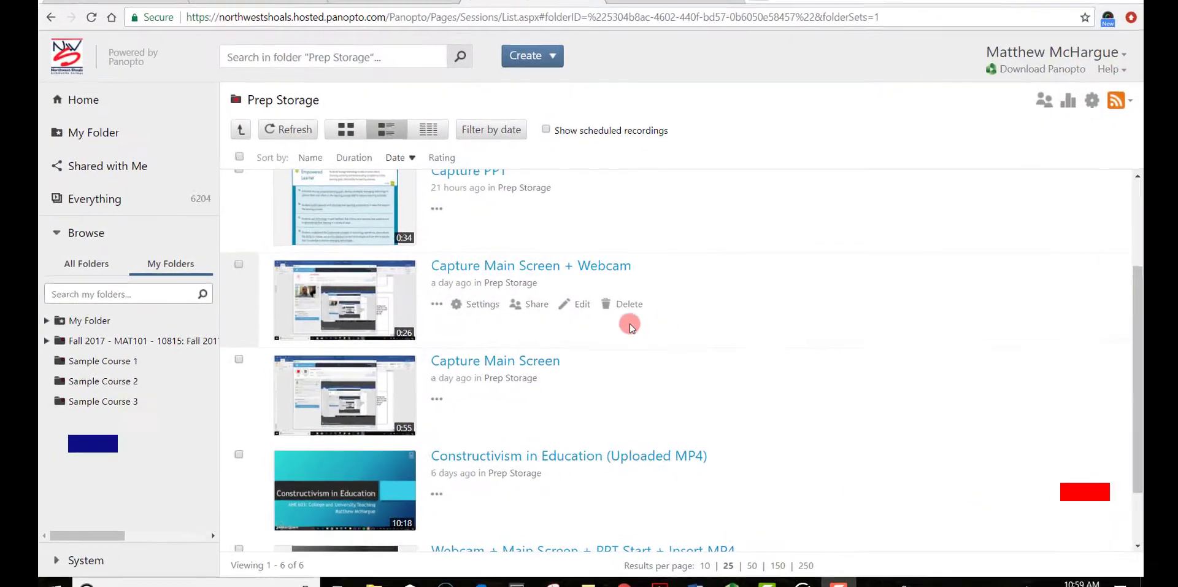
# Step: Open the sharing options of the Capture Main Screen + Webcam recording and copy its viewer link
pyautogui.click(532, 304)
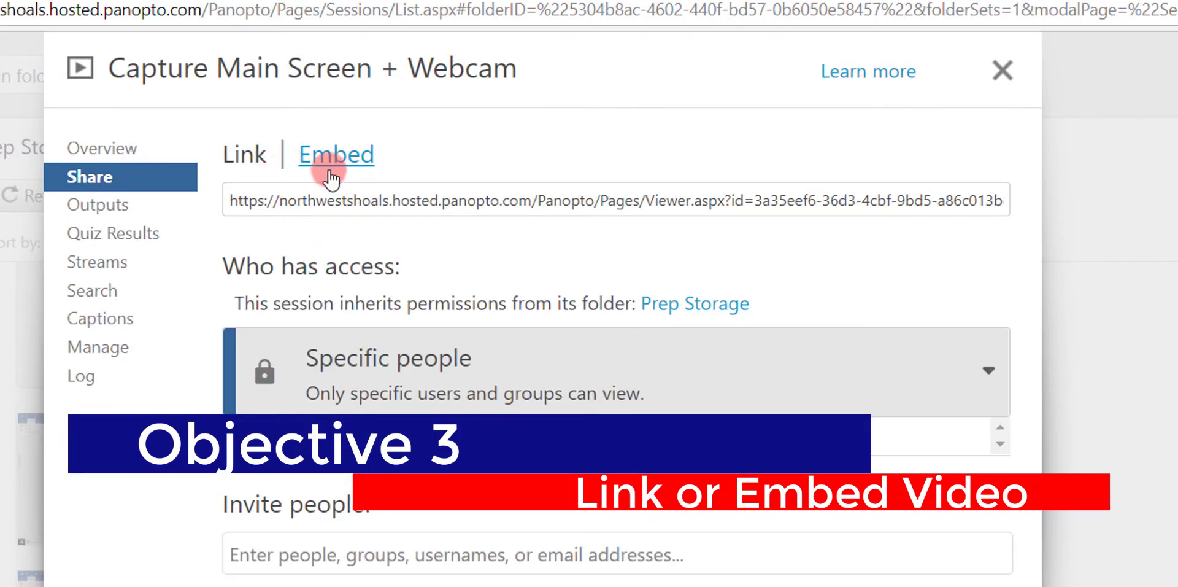
pyautogui.click(337, 202)
pyautogui.click(377, 219)
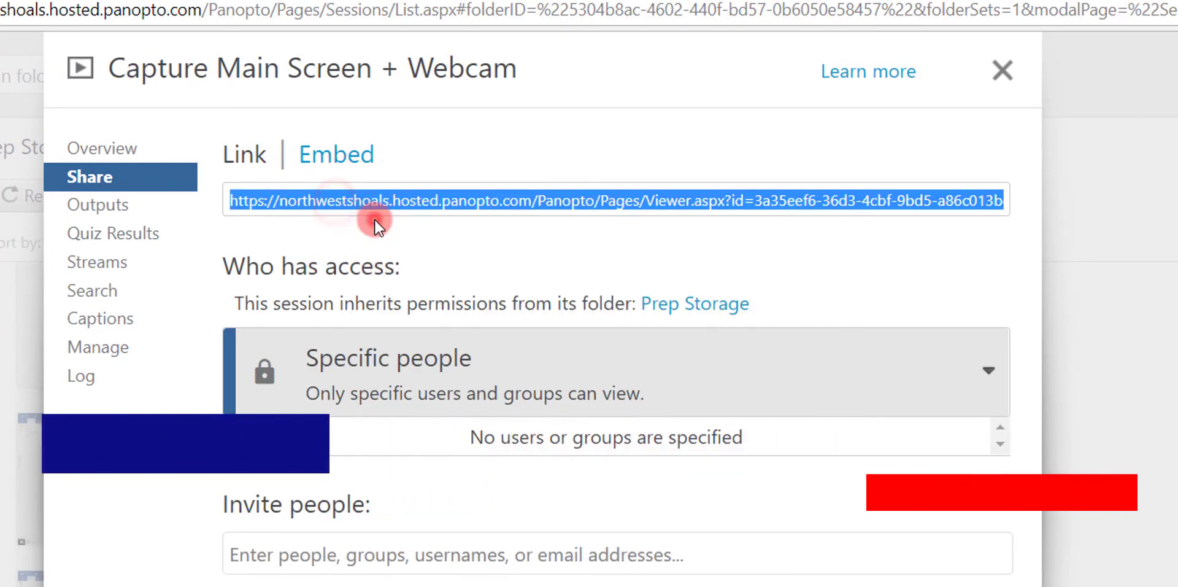
# Step: Switch to the Moodle sample course and add a new URL resource to Topic 1
pyautogui.click(392, 10)
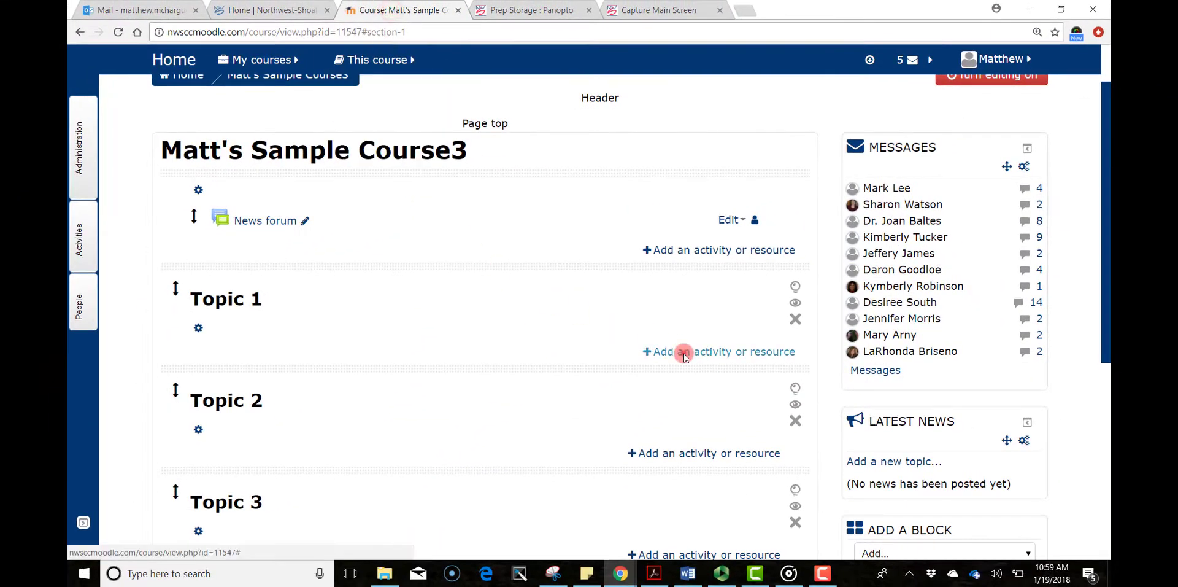
pyautogui.click(684, 353)
pyautogui.scroll(-10, 516, 344)
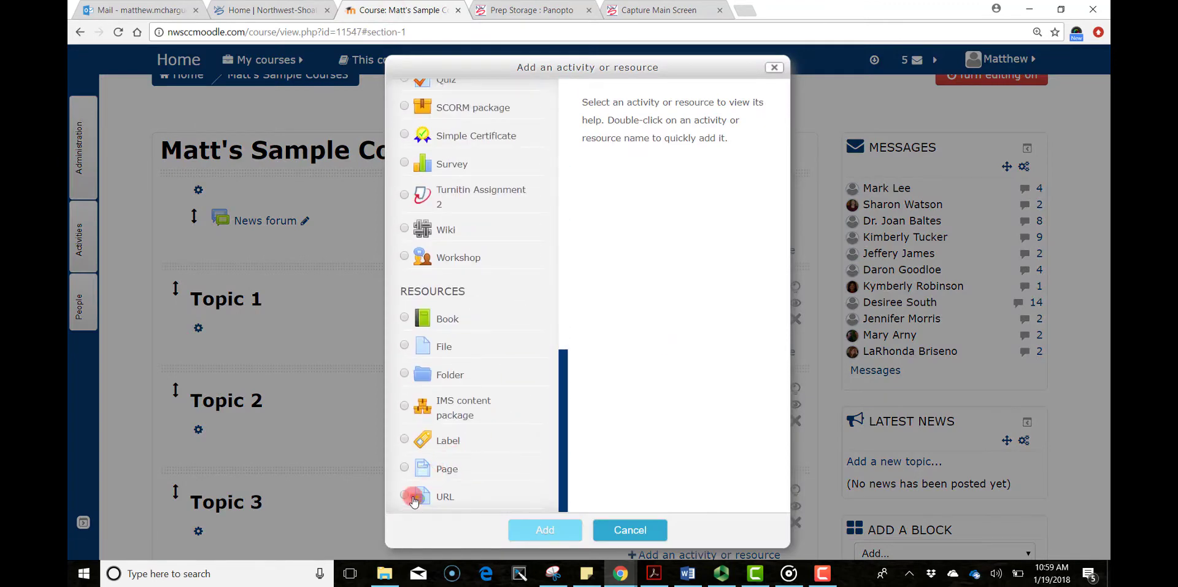
pyautogui.click(413, 498)
pyautogui.click(555, 530)
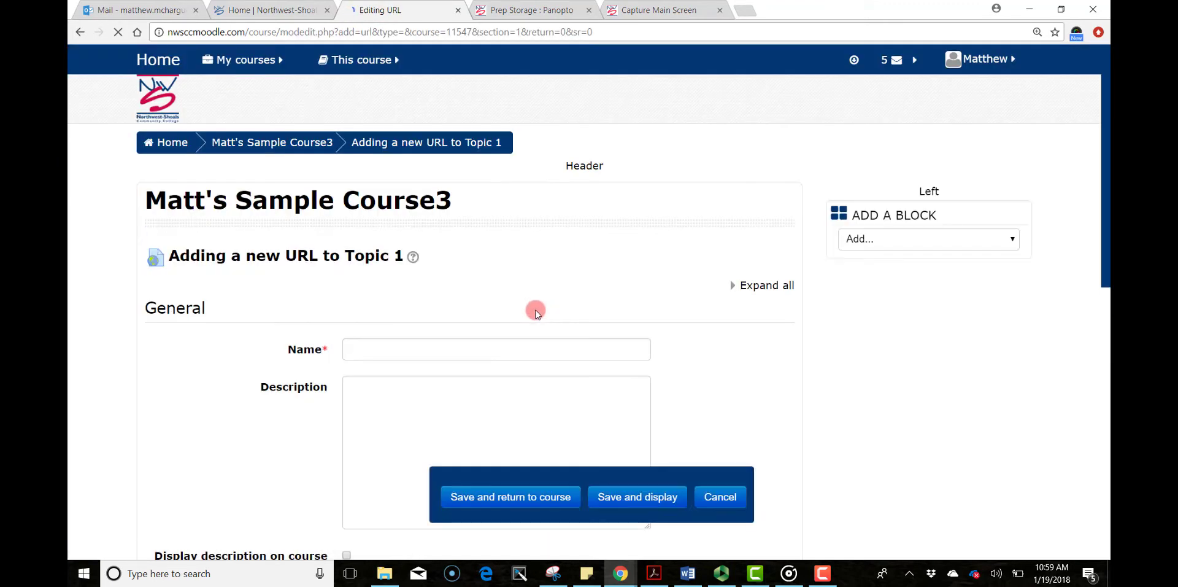
# Step: Name the URL resource Panopto Episode 2 and paste the copied recording link as its external URL
pyautogui.click(477, 352)
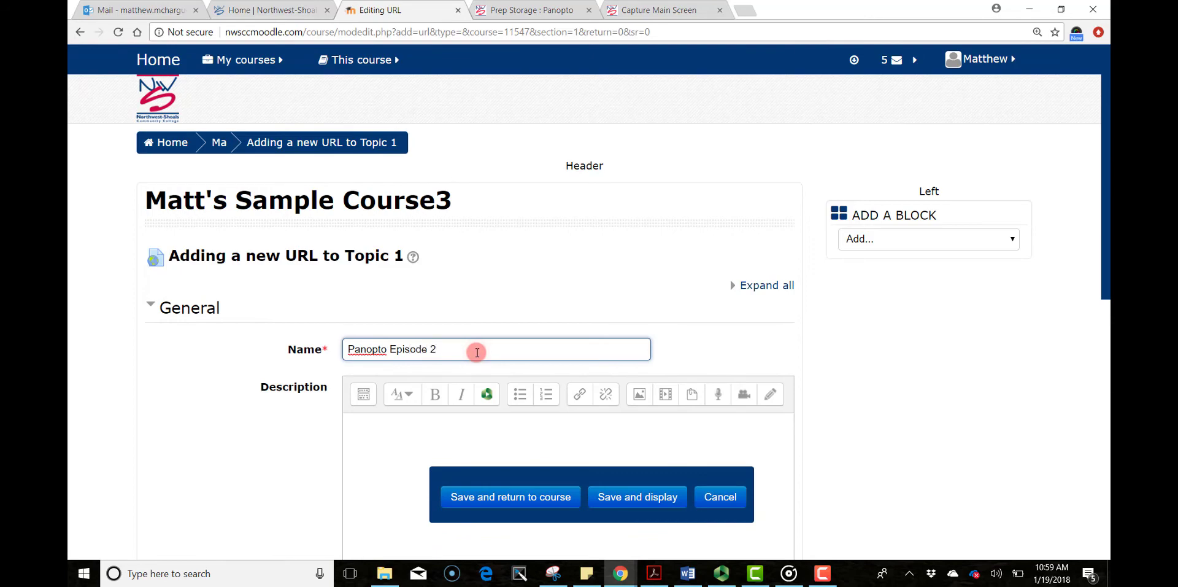
pyautogui.scroll(-6, 477, 352)
pyautogui.rightClick(396, 291)
pyautogui.click(422, 379)
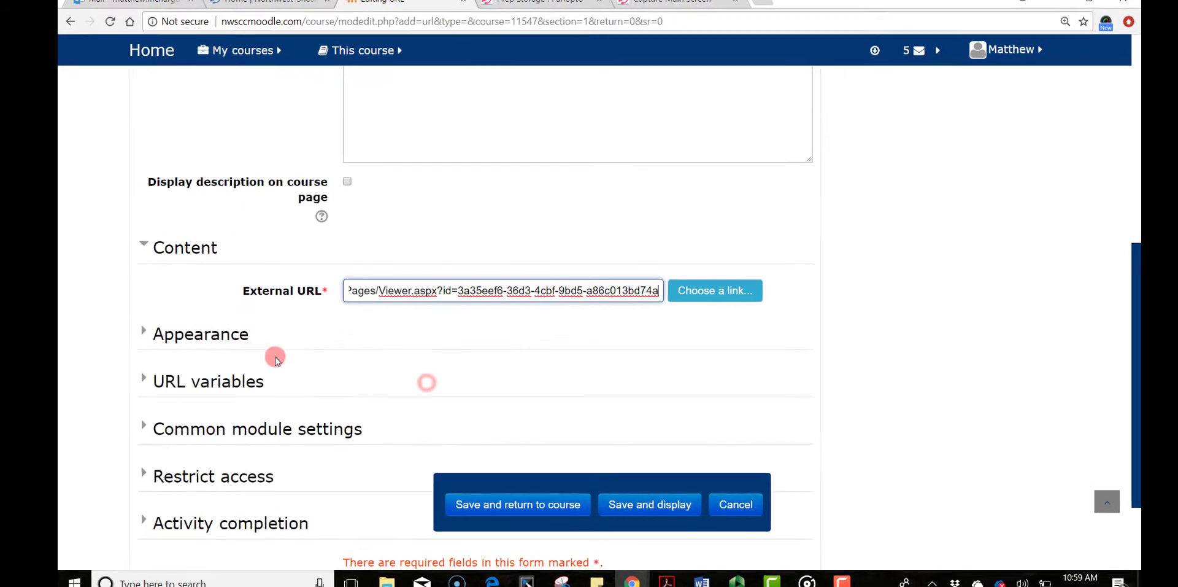
# Step: Set the URL resource to display in a pop-up 850 pixels wide and 650 pixels high, and save it to the course
pyautogui.scroll(-2, 258, 368)
pyautogui.click(182, 335)
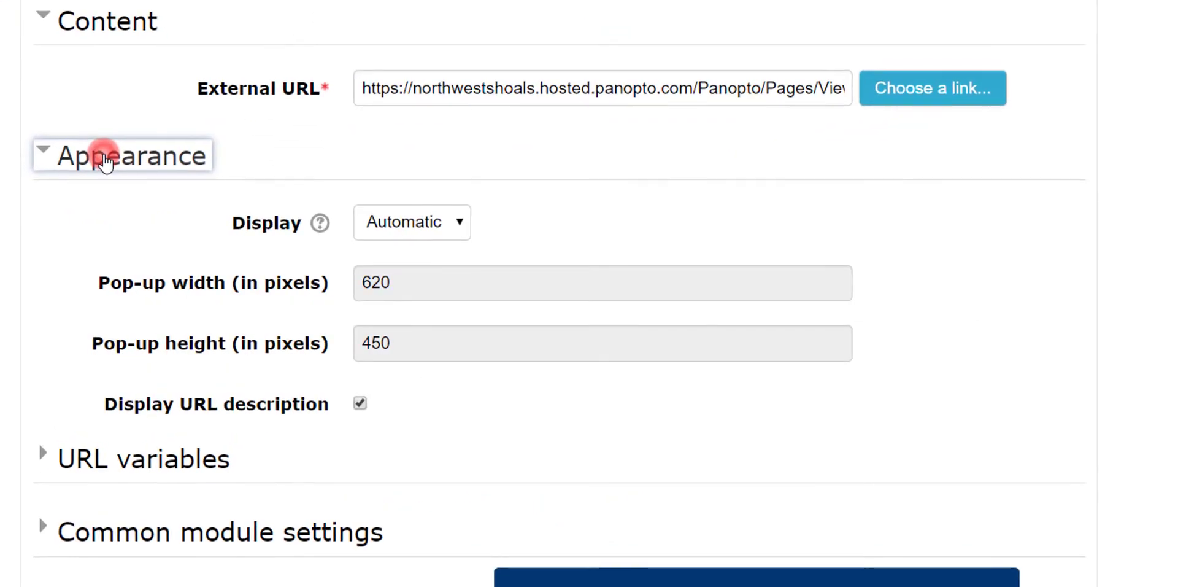
pyautogui.click(432, 221)
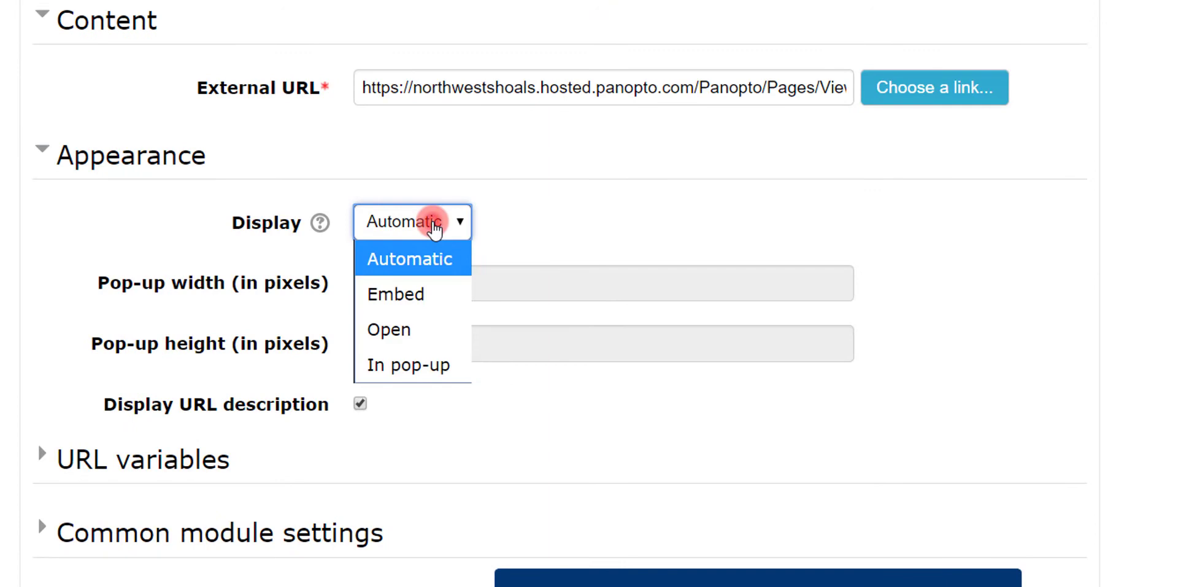
pyautogui.click(417, 374)
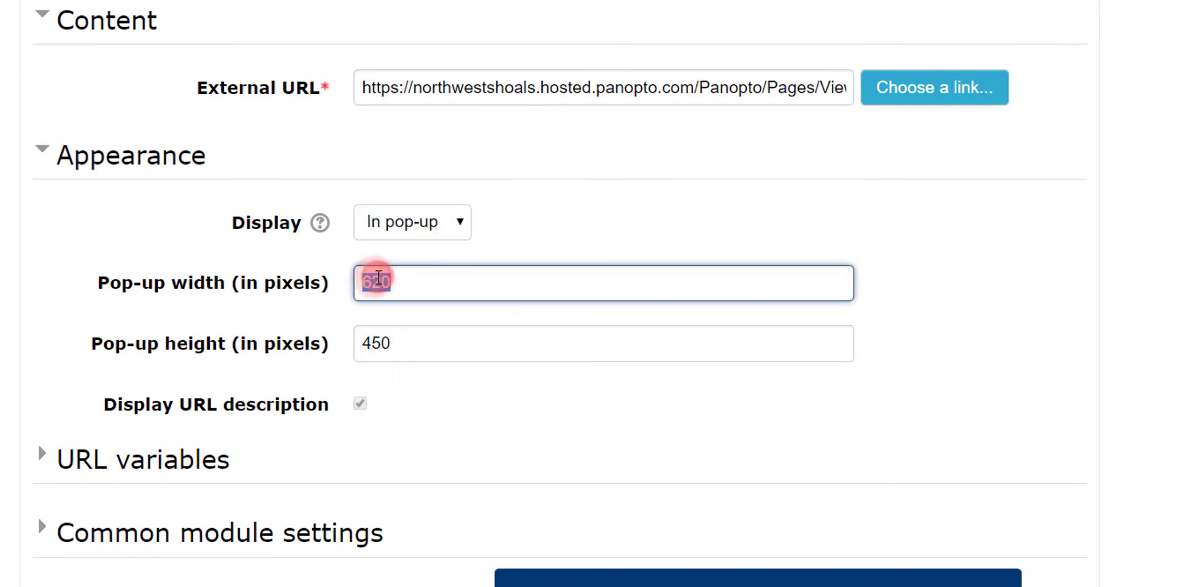
pyautogui.press('Tab')
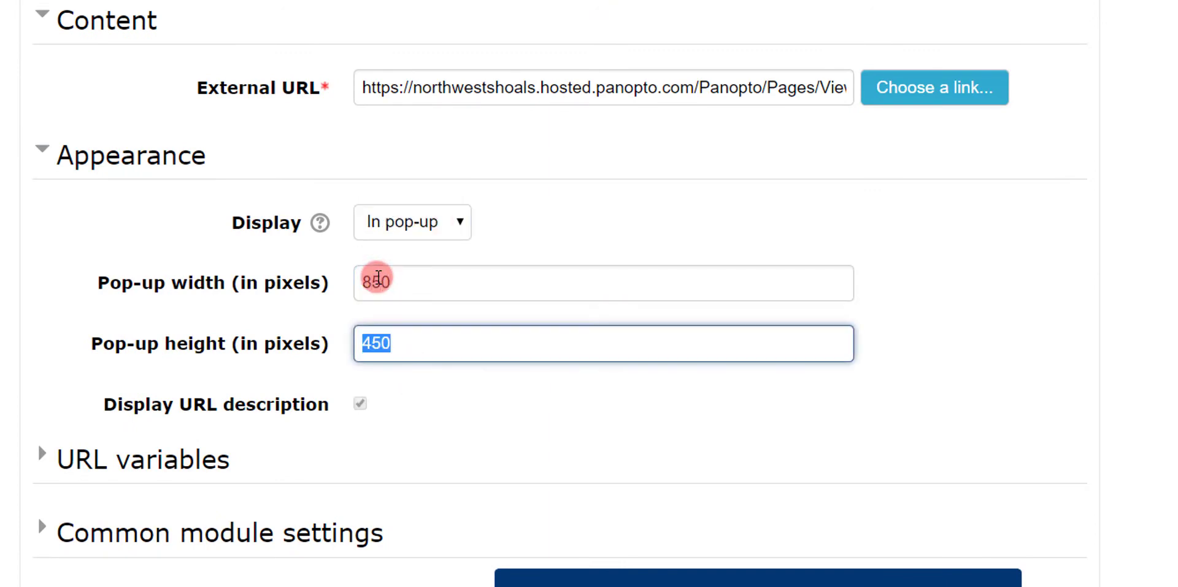
pyautogui.write('650')
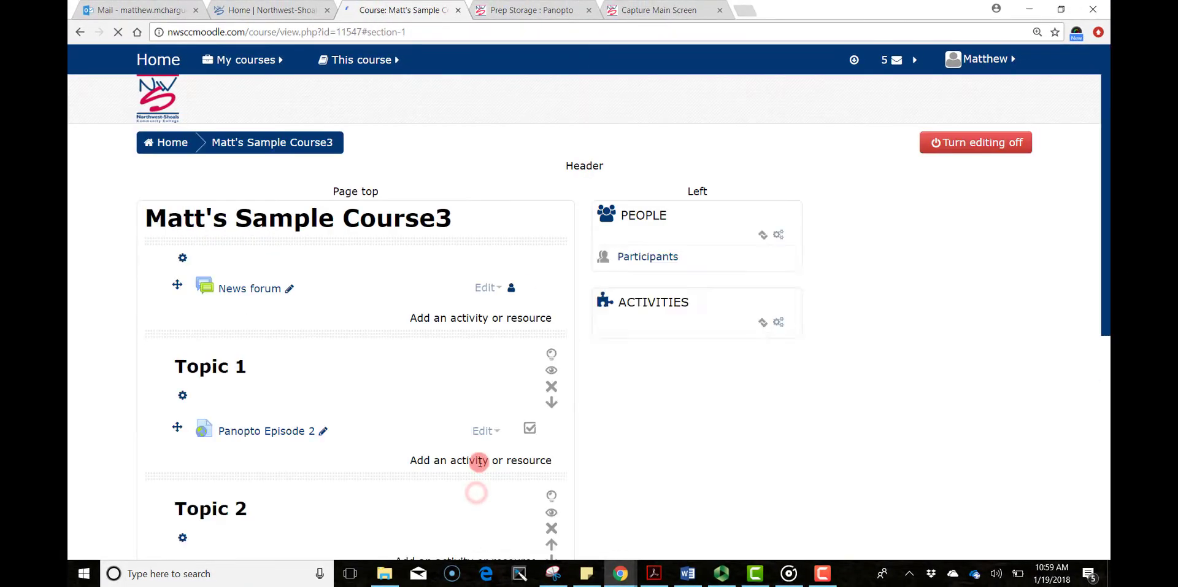
# Step: Open the Panopto Episode 2 link in Topic 1 to view the recording in its pop-up window
pyautogui.scroll(2, 307, 274)
pyautogui.click(301, 293)
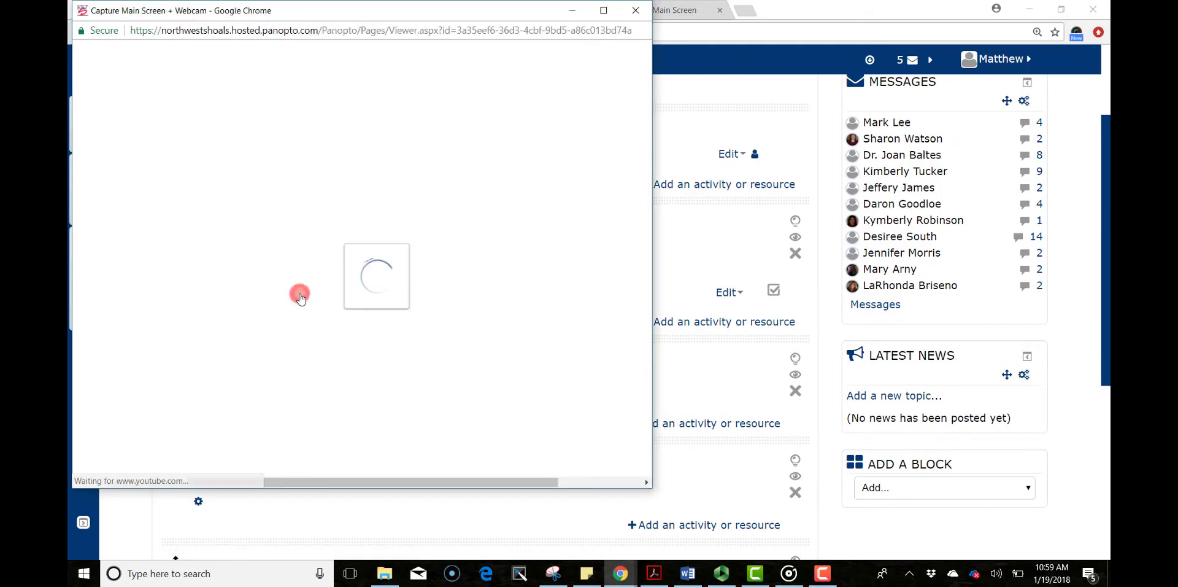
pyautogui.click(414, 473)
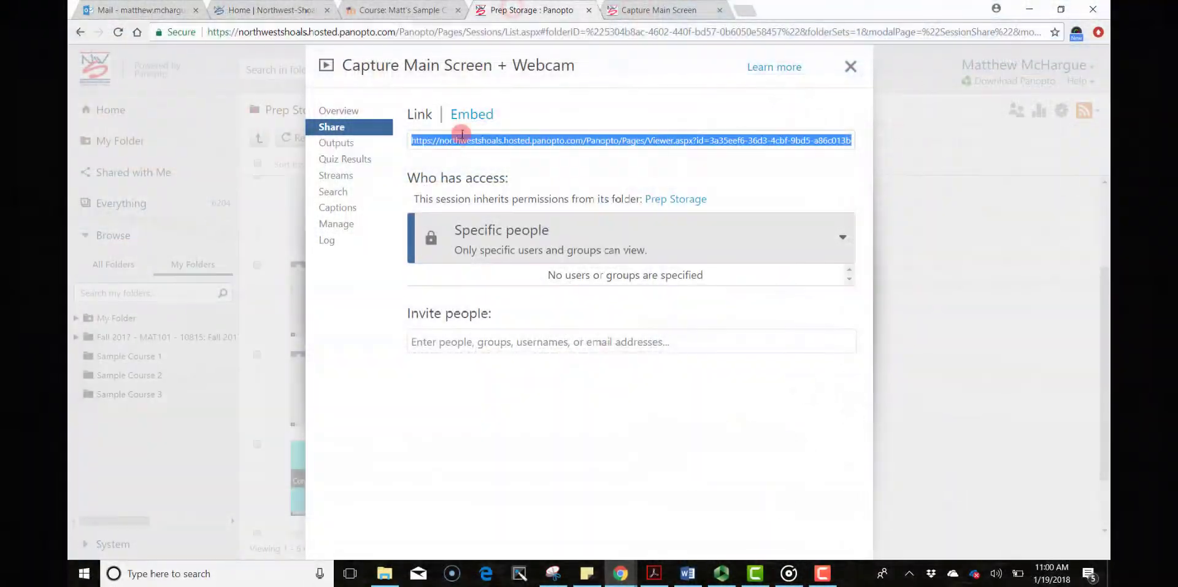
# Step: Copy the embed code of the Capture Main Screen + Webcam recording from its sharing options in Panopto
pyautogui.click(474, 114)
pyautogui.click(469, 143)
pyautogui.rightClick(470, 143)
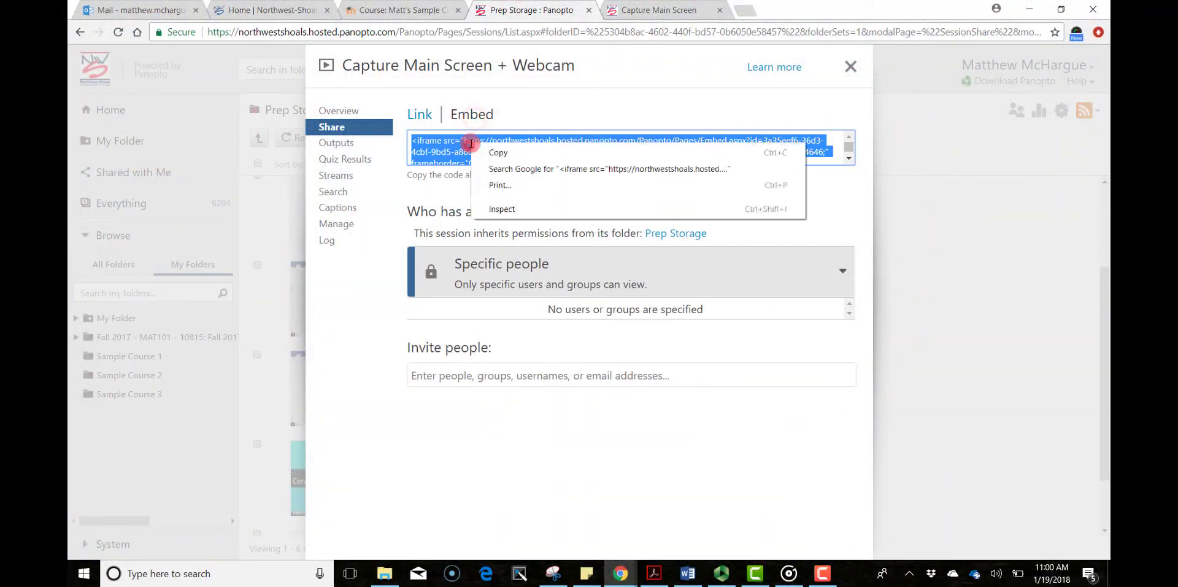
pyautogui.click(493, 157)
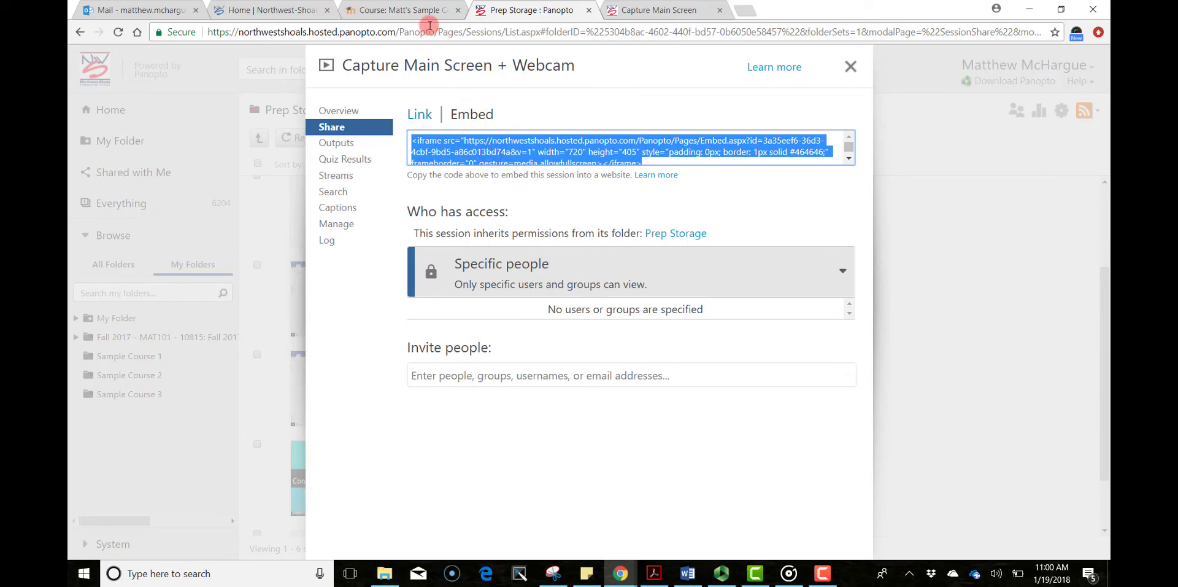
# Step: Return to the Moodle course and add a new Label resource to Topic 1
pyautogui.click(418, 10)
pyautogui.click(739, 321)
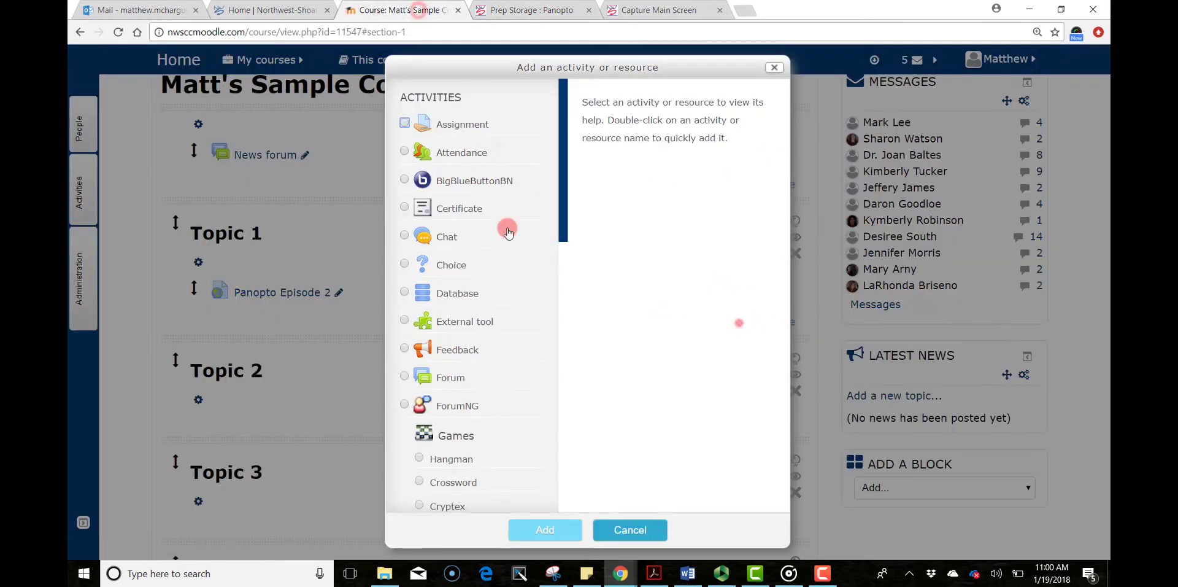
pyautogui.scroll(-10, 508, 231)
pyautogui.doubleClick(408, 437)
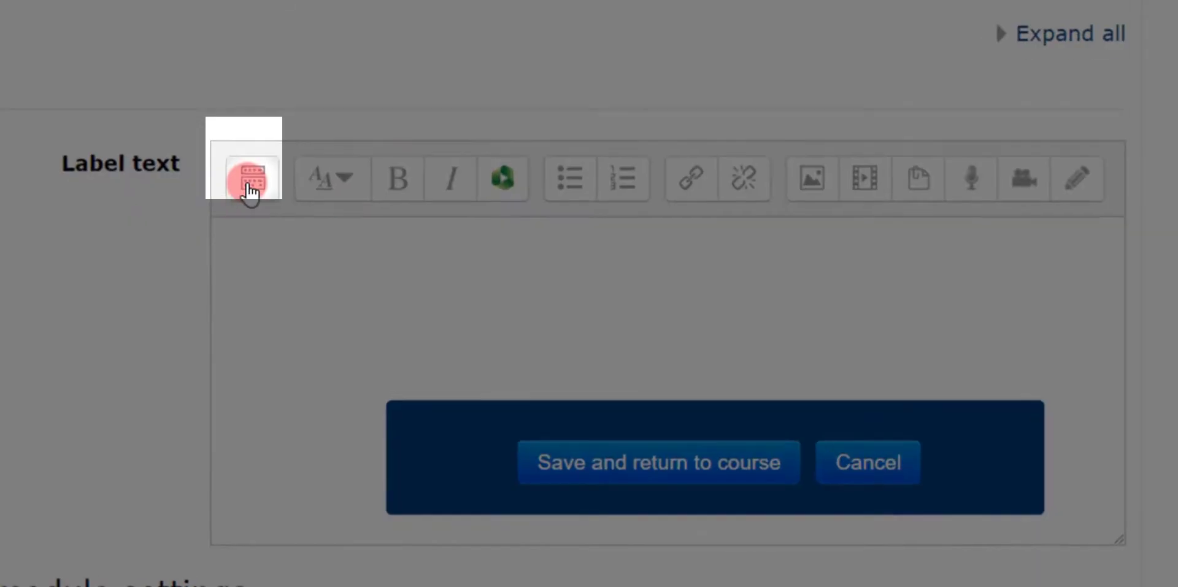
# Step: Show the label text as HTML source and paste the copied iframe embed code into it
pyautogui.click(358, 348)
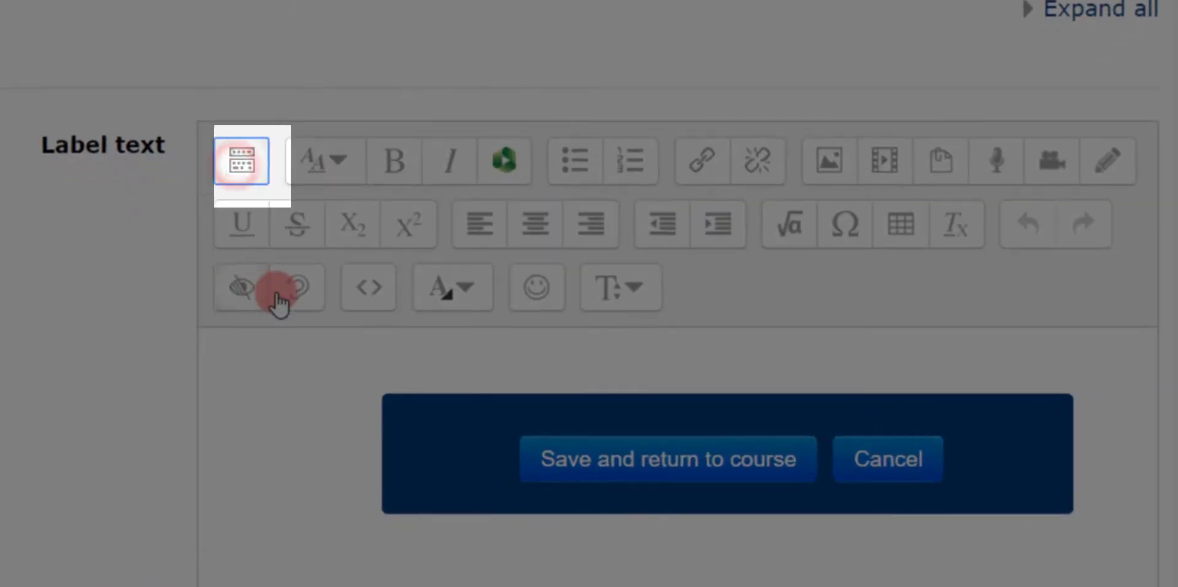
pyautogui.click(369, 286)
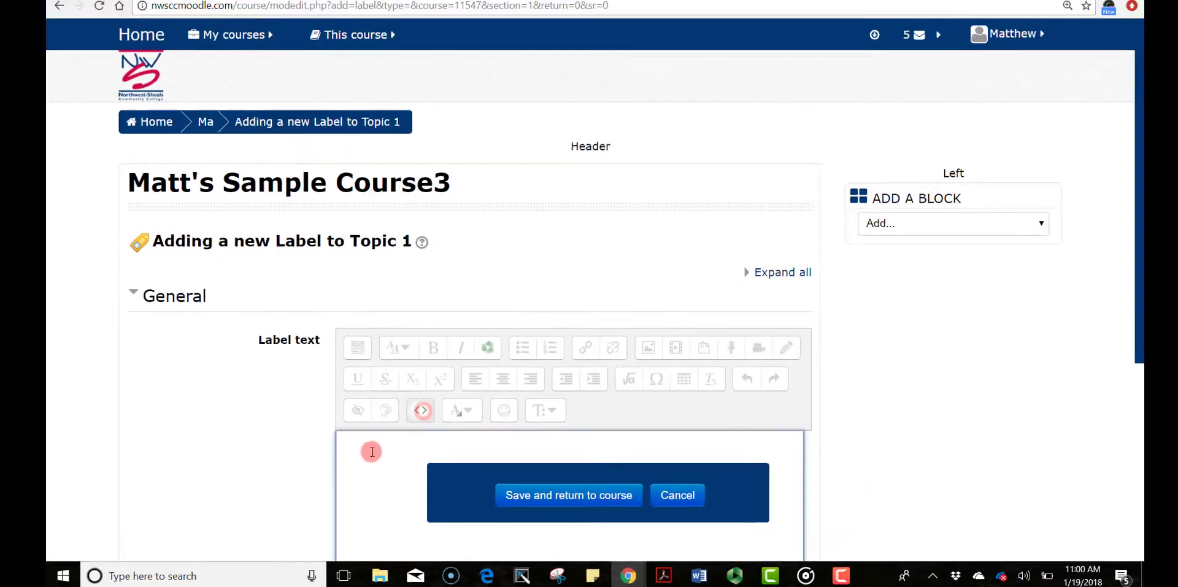
pyautogui.rightClick(372, 452)
pyautogui.click(423, 353)
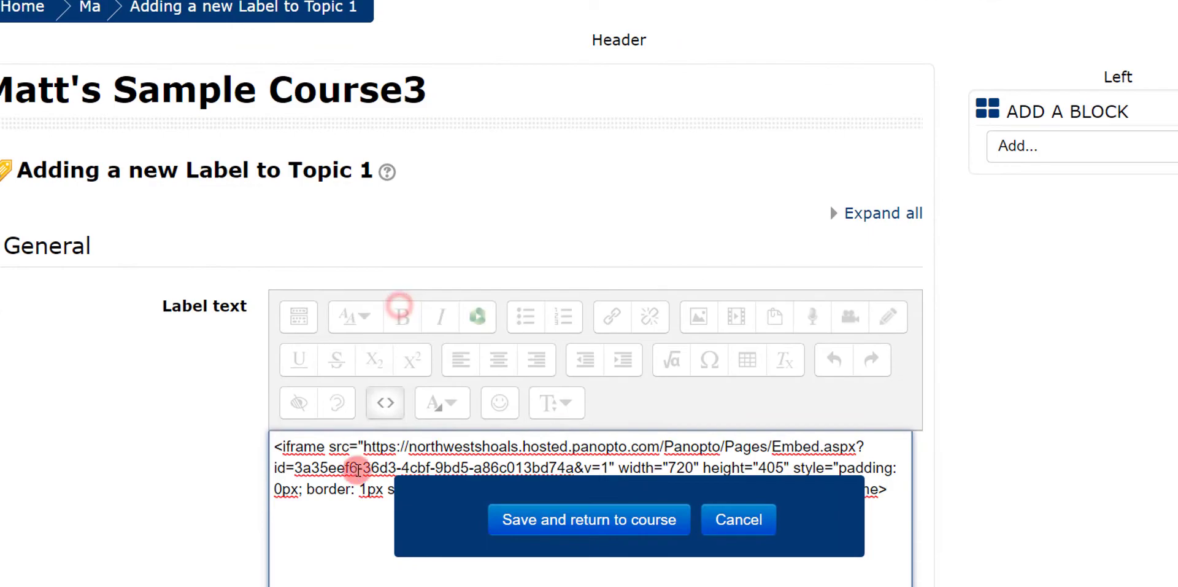
# Step: Save the label to the course and play the recording embedded in Topic 1
pyautogui.click(561, 528)
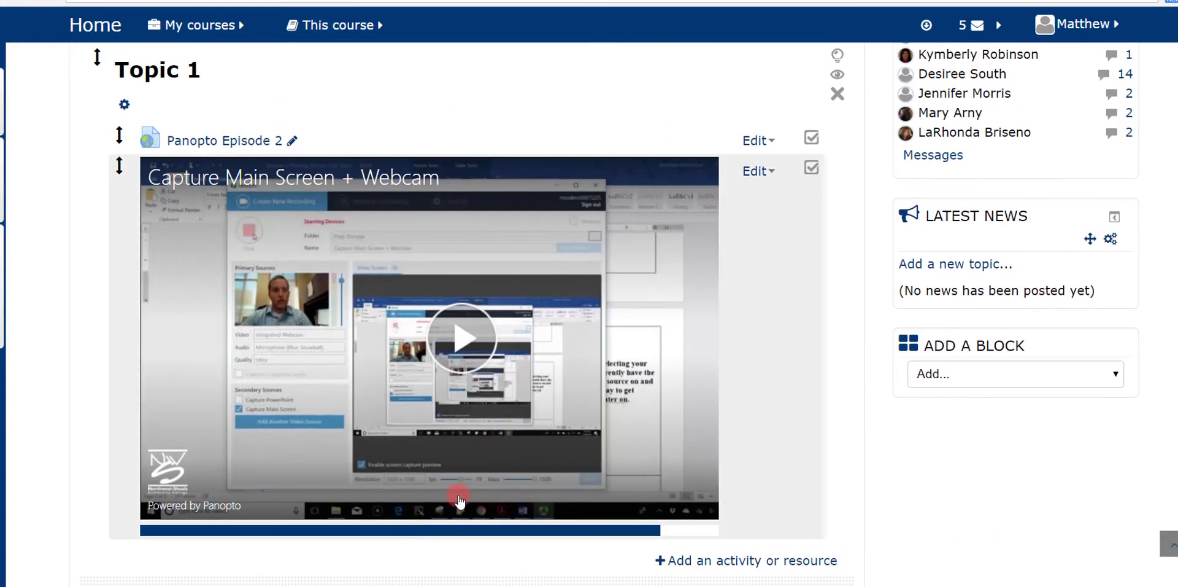
pyautogui.click(463, 347)
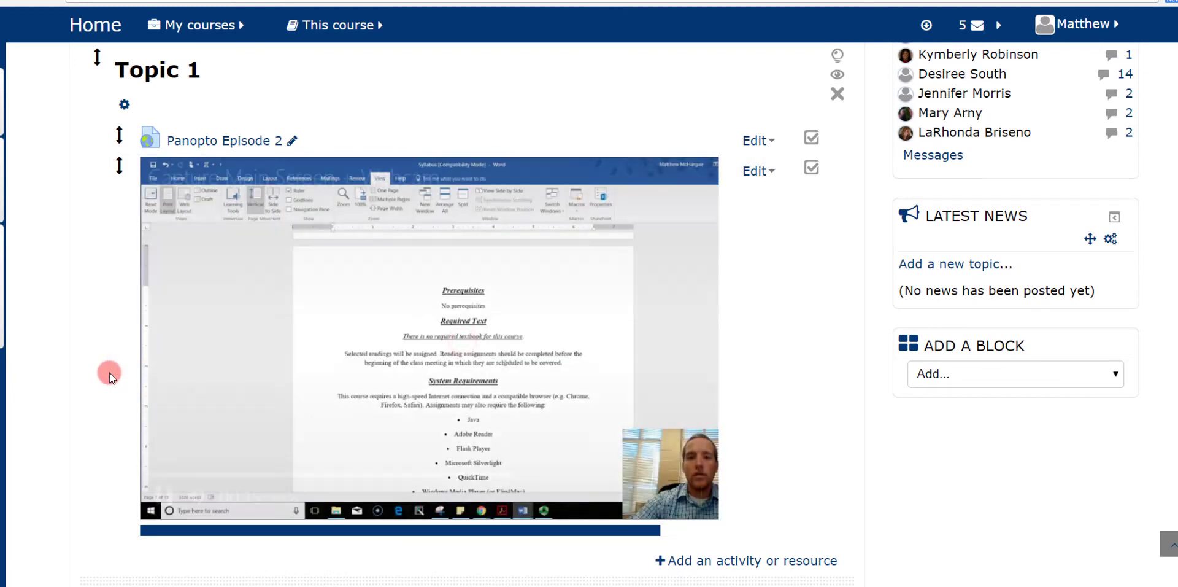